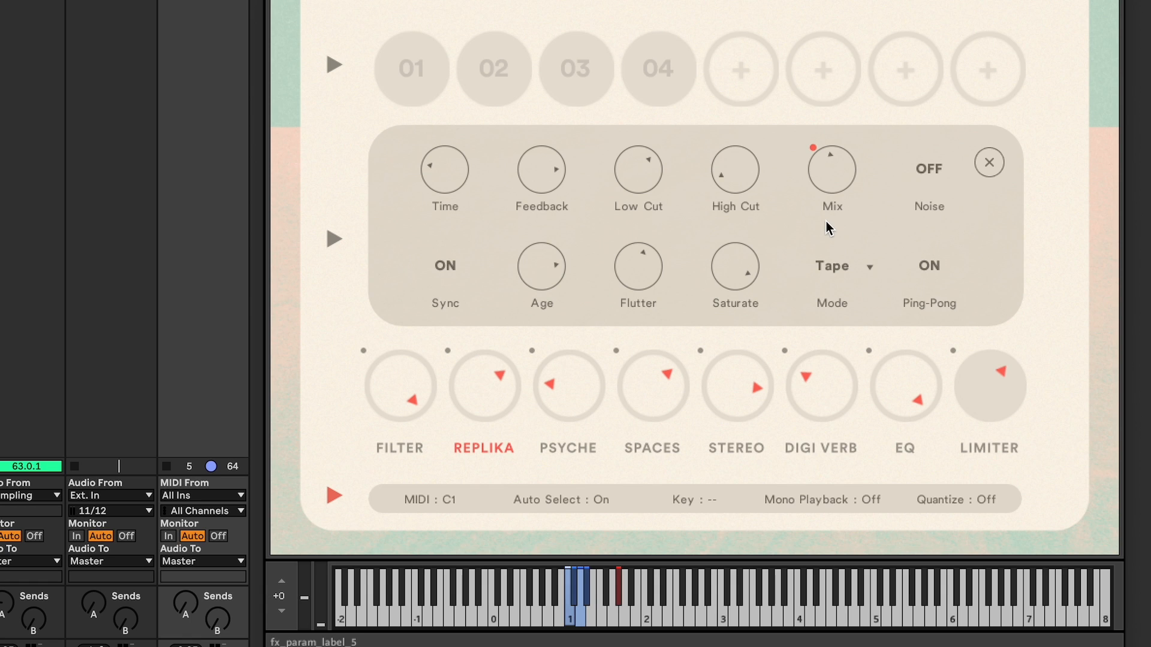
- Examine the Stereo effect controls and layer 03's sample waveform in the Dreamer instrument
{"action": "left_click", "coordinate": [737, 450]}
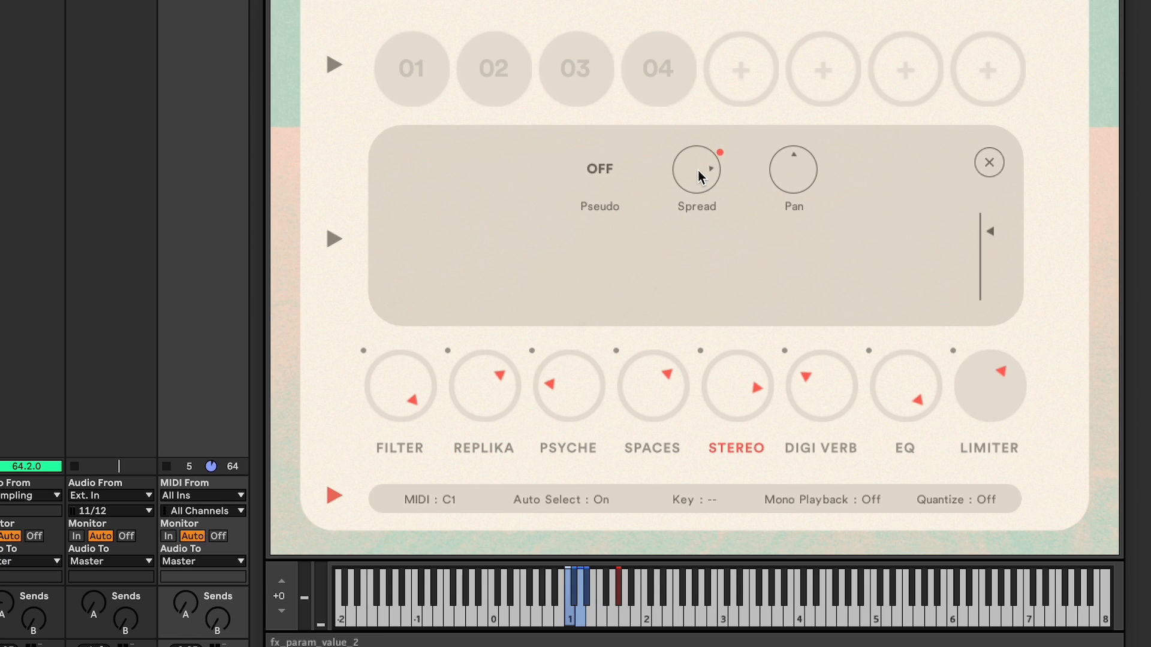
{"action": "left_click", "coordinate": [570, 93]}
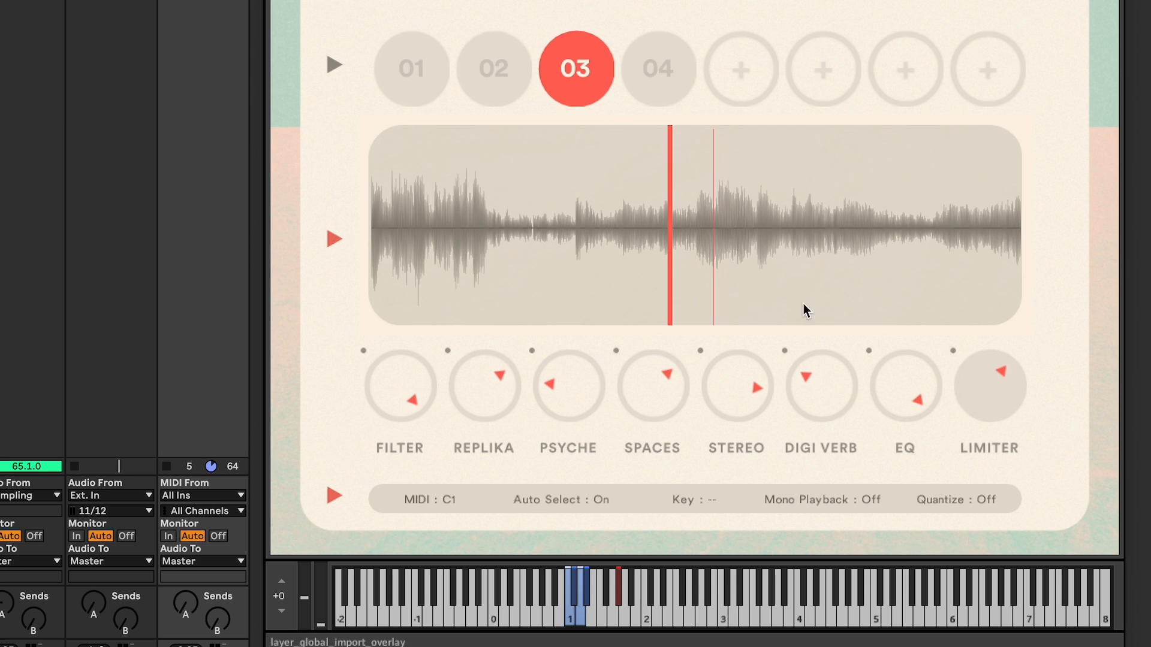
{"action": "mouse_move", "coordinate": [569, 389]}
{"action": "left_mouse_down"}
{"action": "mouse_move", "coordinate": [579, 364]}
{"action": "mouse_move", "coordinate": [578, 386]}
{"action": "left_mouse_up"}
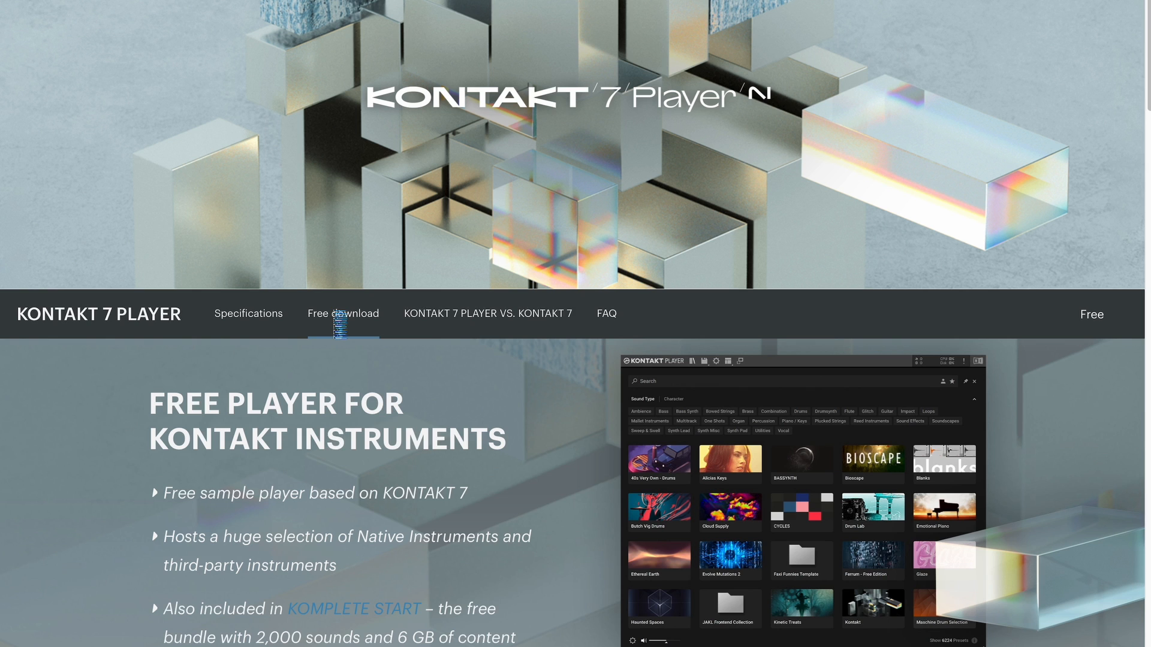
- Switch to the Kontakt 7 Player website and open its free download section
{"action": "left_click", "coordinate": [339, 318]}
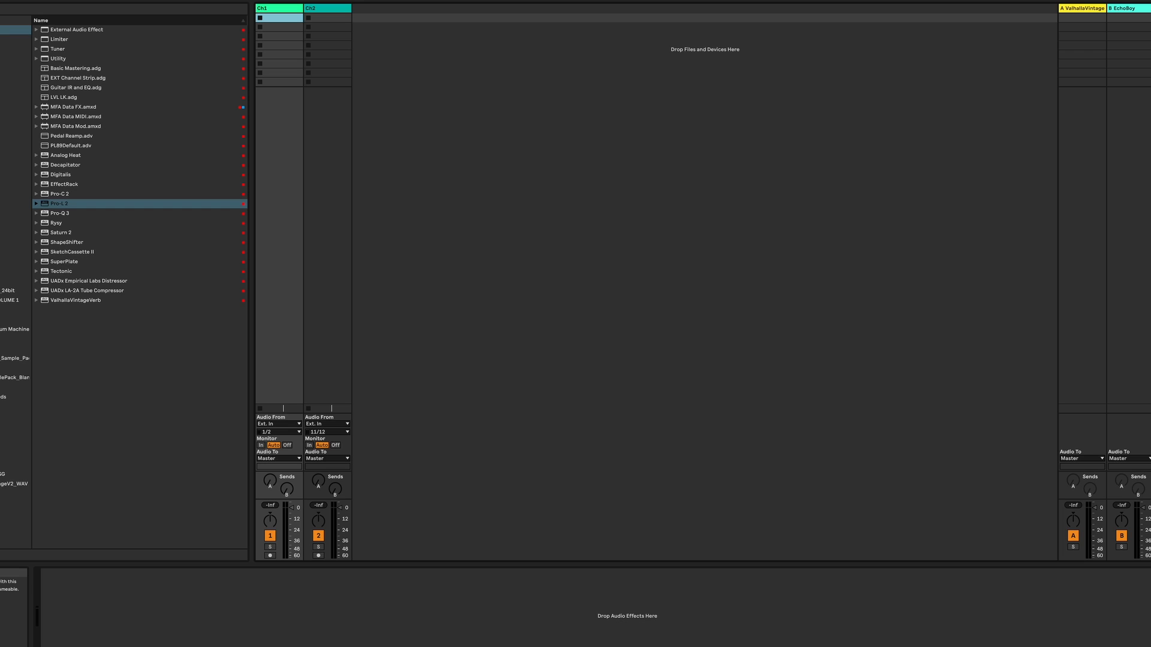
- Add the Kontakt 7 instrument to a new MIDI track from the instruments browser
{"action": "left_click", "coordinate": [9, 49]}
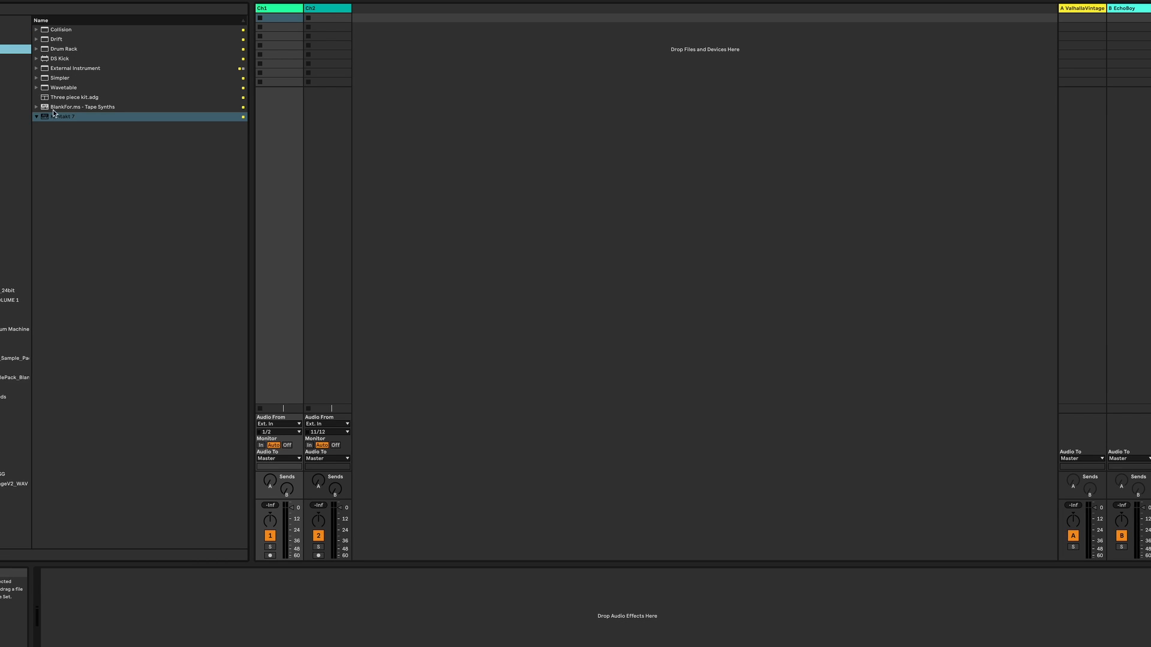
{"action": "left_click_drag", "start_coordinate": [57, 115], "coordinate": [122, 117]}
{"action": "left_click_drag", "start_coordinate": [427, 98], "coordinate": [427, 96]}
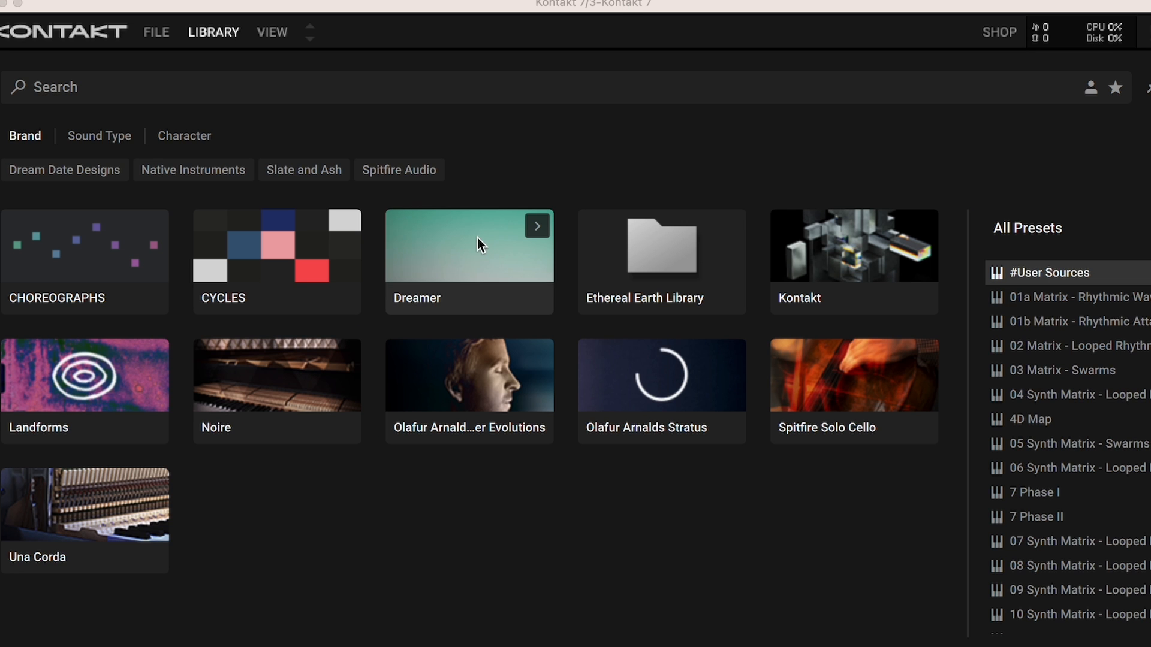
- Load the Dreamer instrument from the Kontakt library's Dreamer brand
{"action": "left_click", "coordinate": [468, 252]}
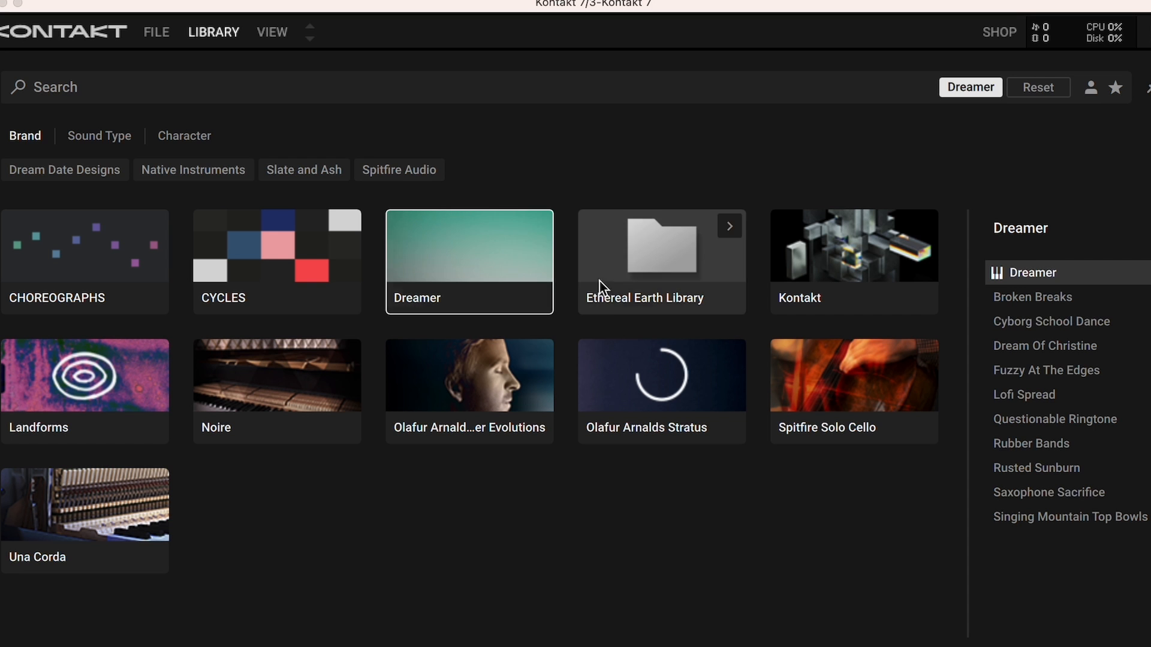
{"action": "left_click", "coordinate": [1035, 267]}
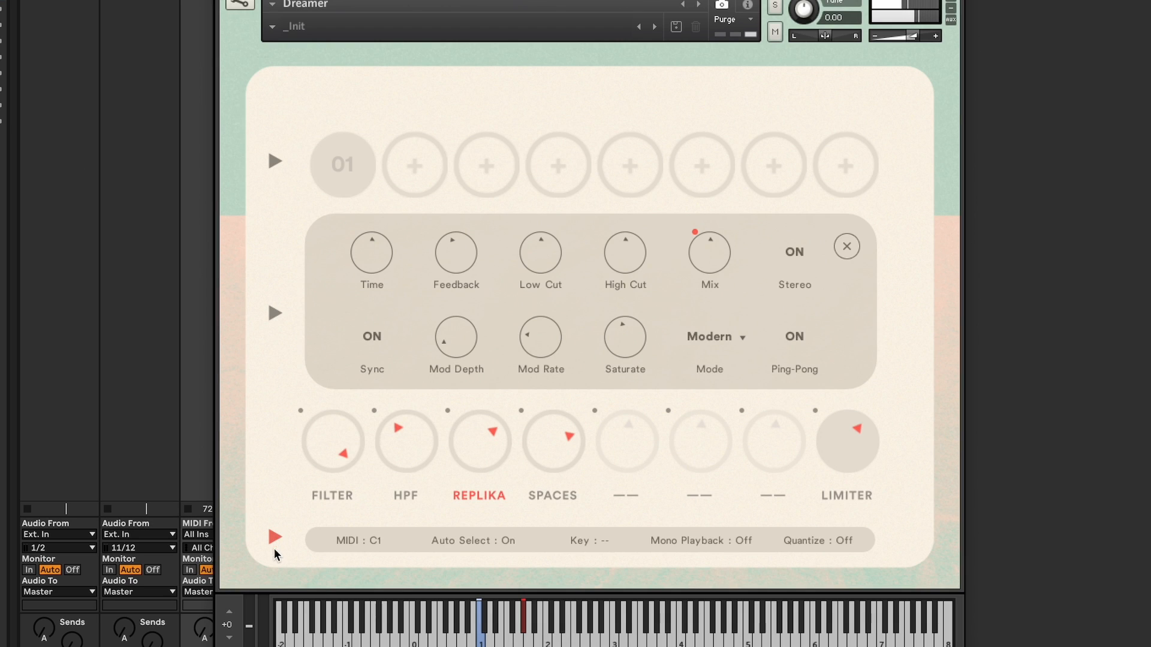
- Toggle through the info bar, layer 01 settings panel and enlarged waveform views
{"action": "left_click", "coordinate": [275, 538]}
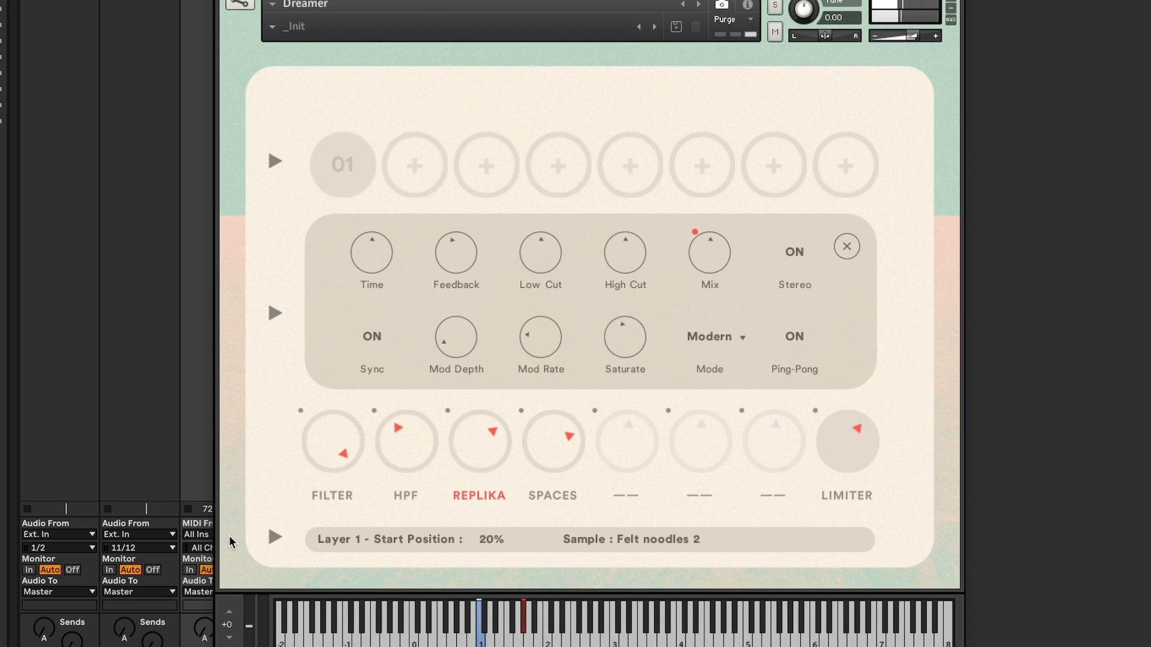
{"action": "left_click", "coordinate": [275, 161]}
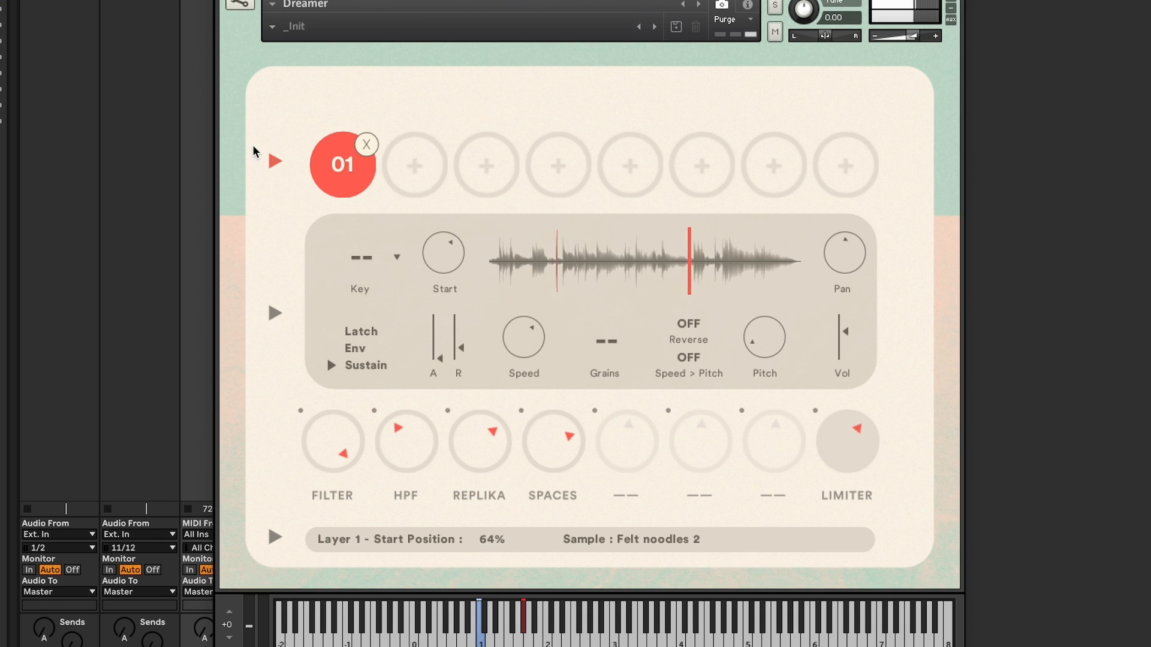
{"action": "left_click", "coordinate": [275, 312]}
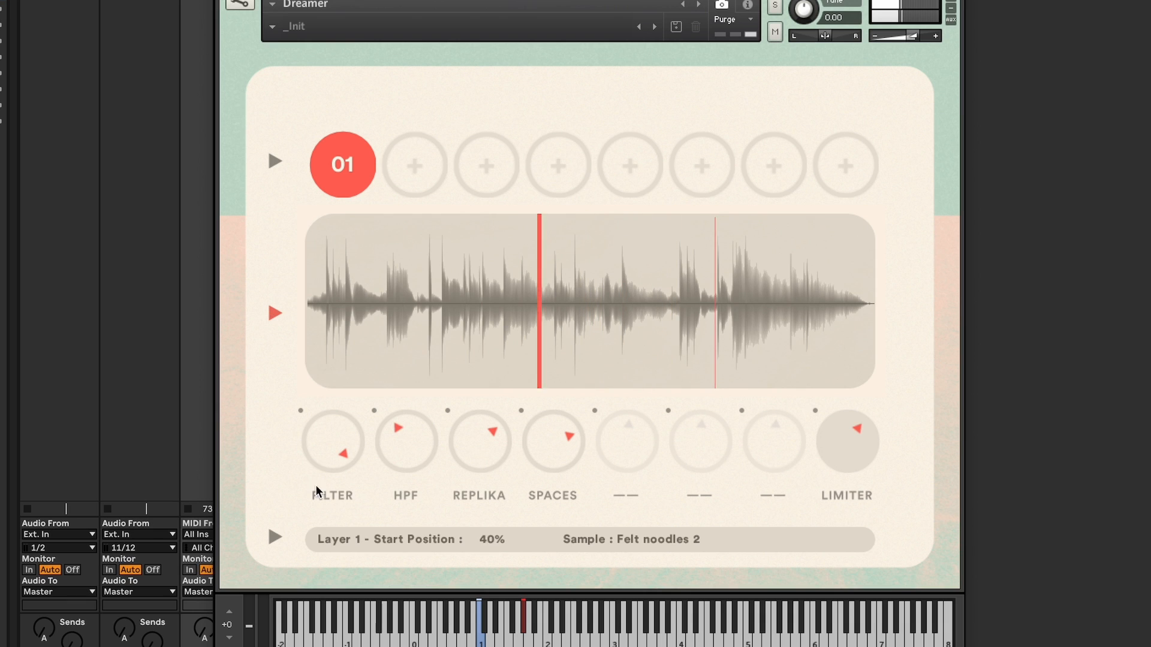
{"action": "left_click", "coordinate": [274, 542]}
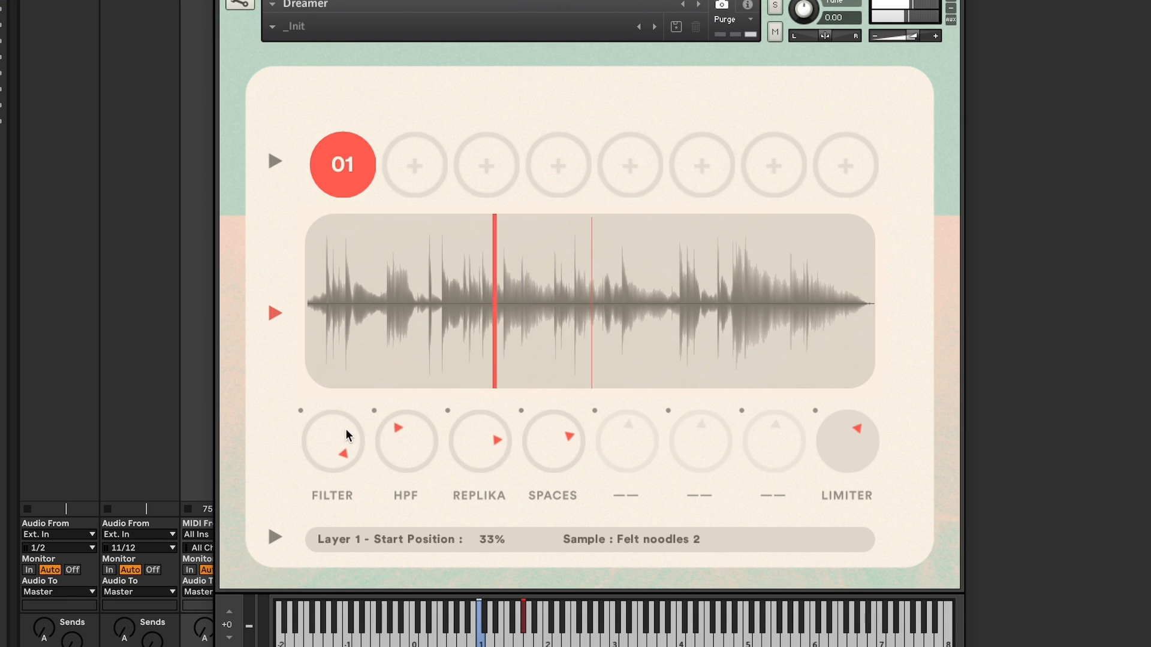
- Adjust the Filter macro knob and switch the bottom bar back to MIDI settings
{"action": "left_click_drag", "start_coordinate": [345, 430], "coordinate": [339, 463]}
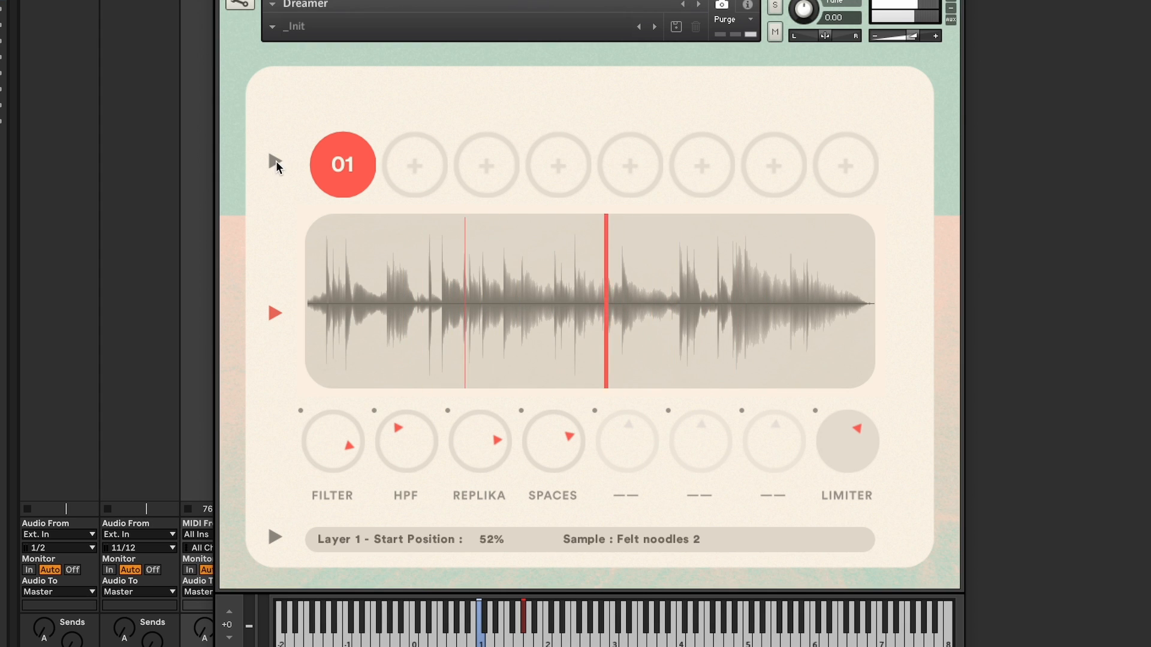
{"action": "left_click", "coordinate": [276, 538]}
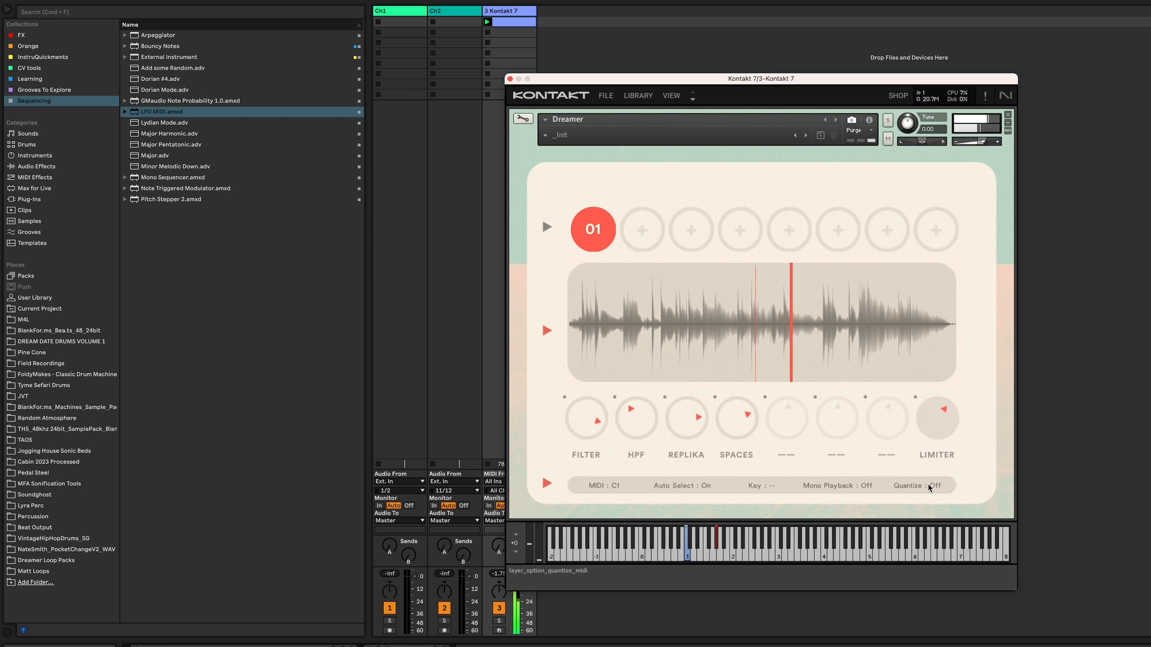
- Open the Matt Loops folder and drop the Felt noodles.wav sample into an empty layer slot
{"action": "left_click", "coordinate": [31, 572]}
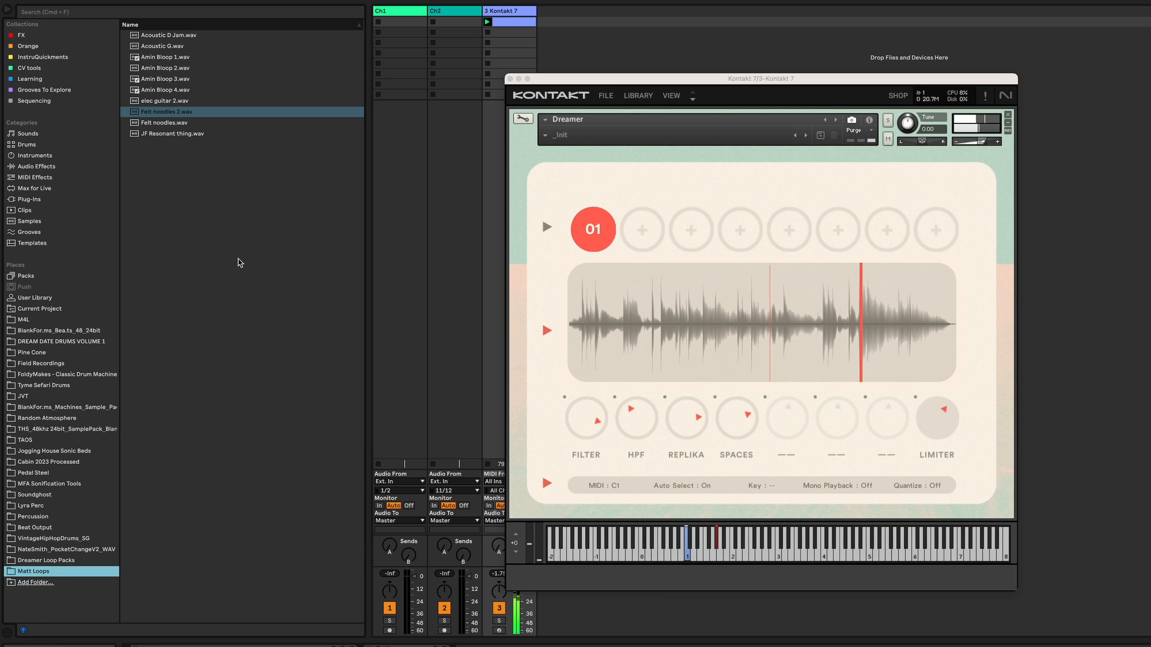
{"action": "left_click_drag", "start_coordinate": [155, 123], "coordinate": [645, 228]}
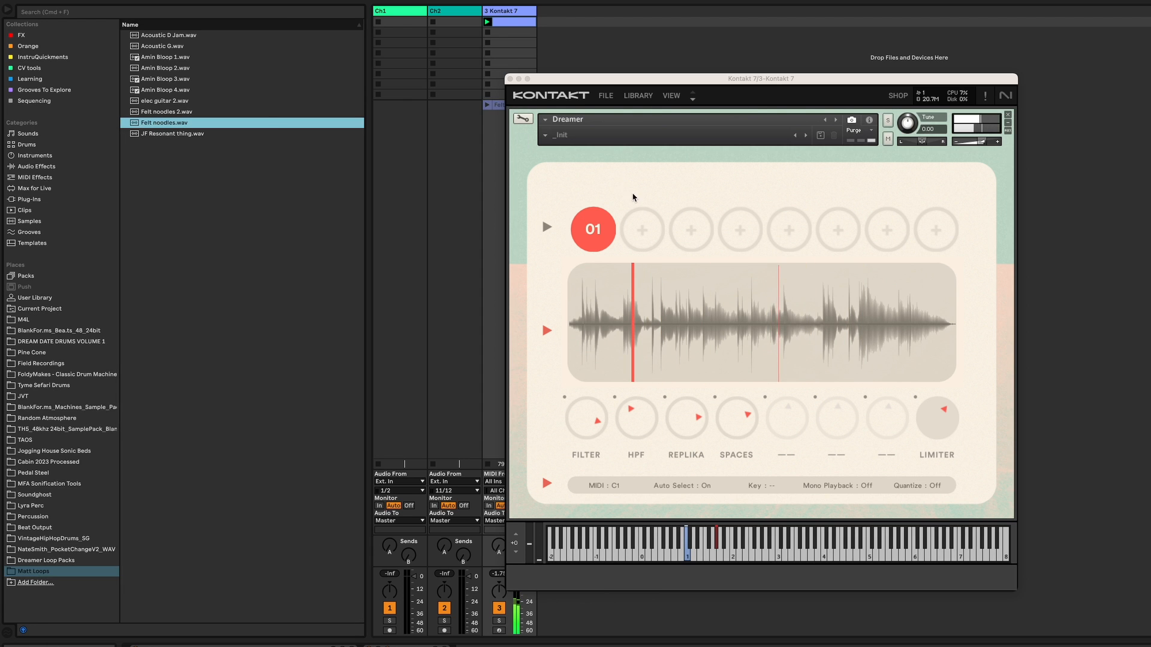
{"action": "left_click_drag", "start_coordinate": [321, 142], "coordinate": [322, 142]}
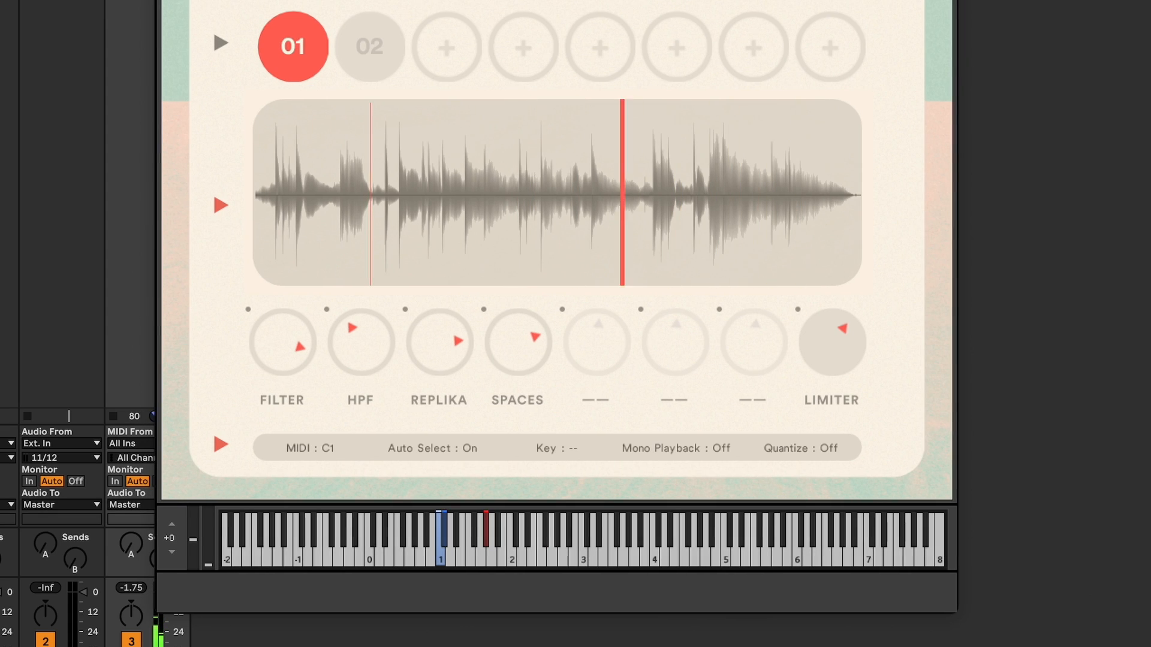
{"action": "left_click", "coordinate": [328, 449]}
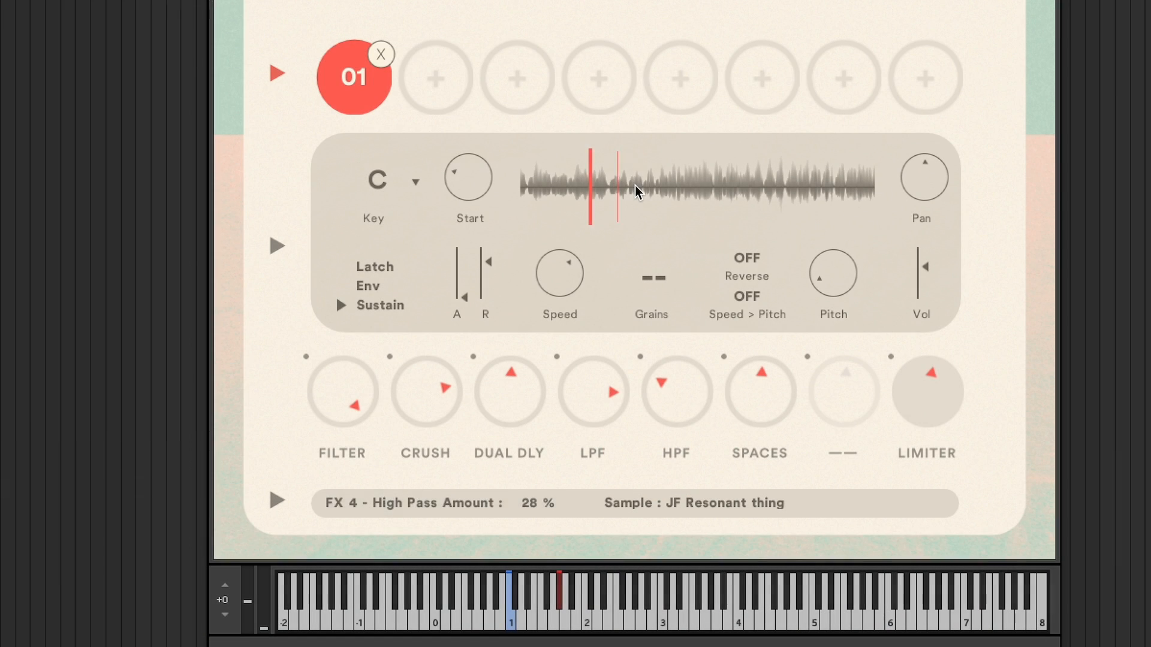
{"action": "left_click", "coordinate": [634, 186]}
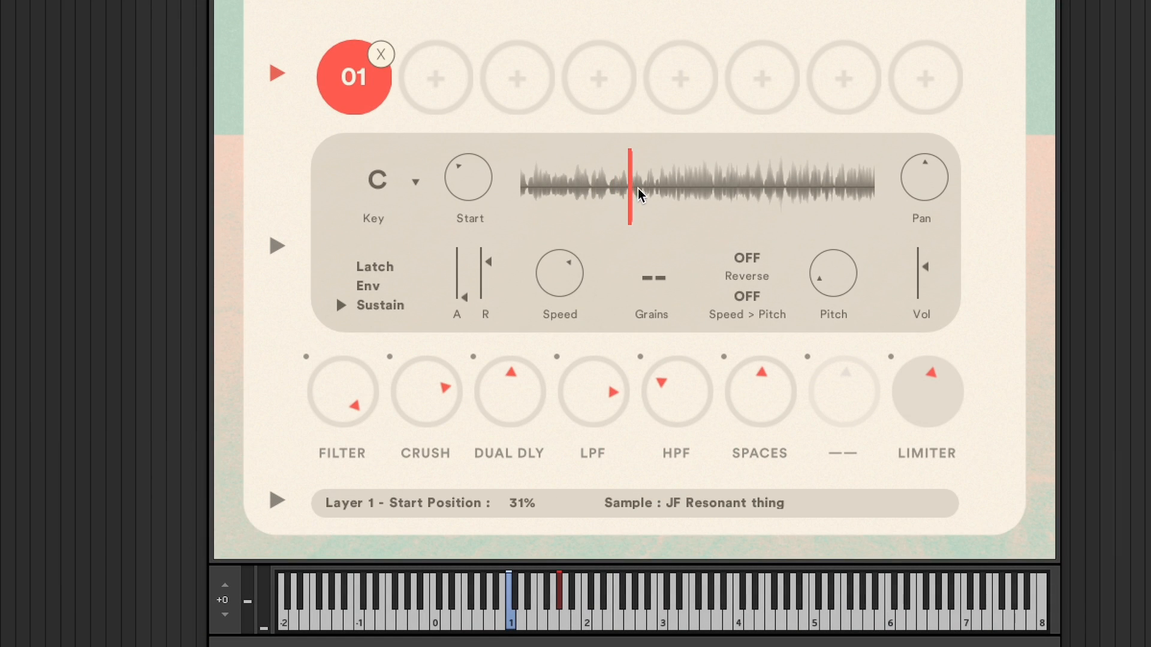
- Move layer 01's start position by clicking within the waveform in its settings panel
{"action": "left_click", "coordinate": [682, 187]}
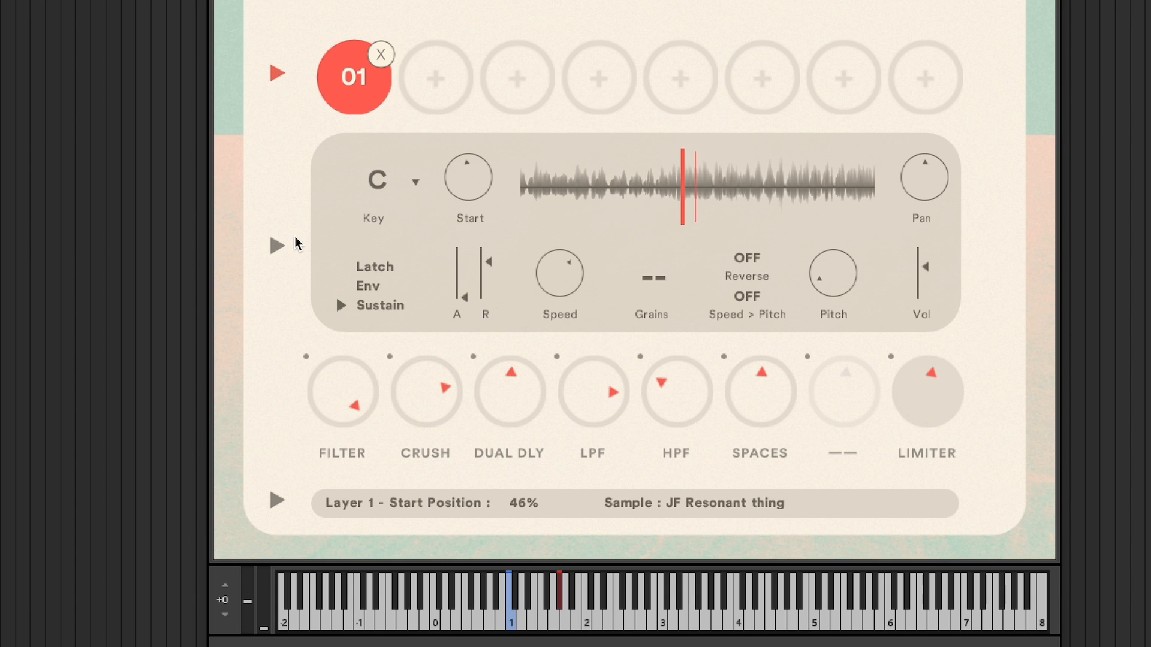
{"action": "left_click", "coordinate": [279, 246]}
{"action": "left_click", "coordinate": [277, 73]}
{"action": "left_click_drag", "start_coordinate": [605, 191], "coordinate": [592, 194]}
{"action": "left_click_drag", "start_coordinate": [700, 198], "coordinate": [694, 201]}
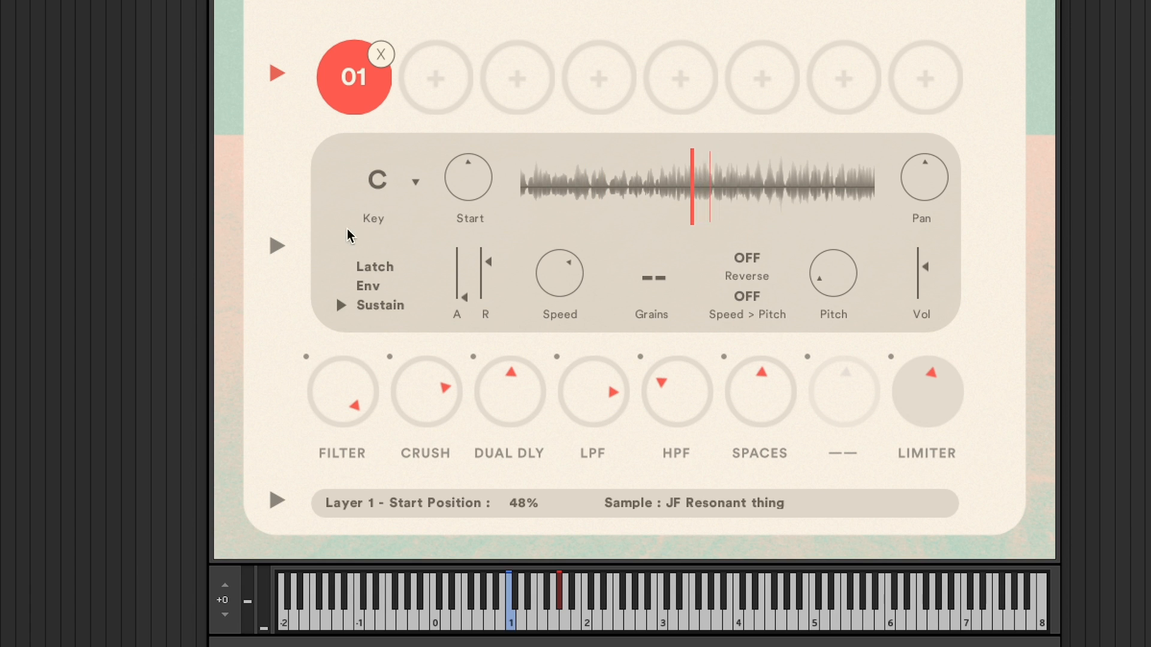
- Switch to the enlarged waveform view and move layer 01's start position near the sample's beginning
{"action": "left_click", "coordinate": [275, 245]}
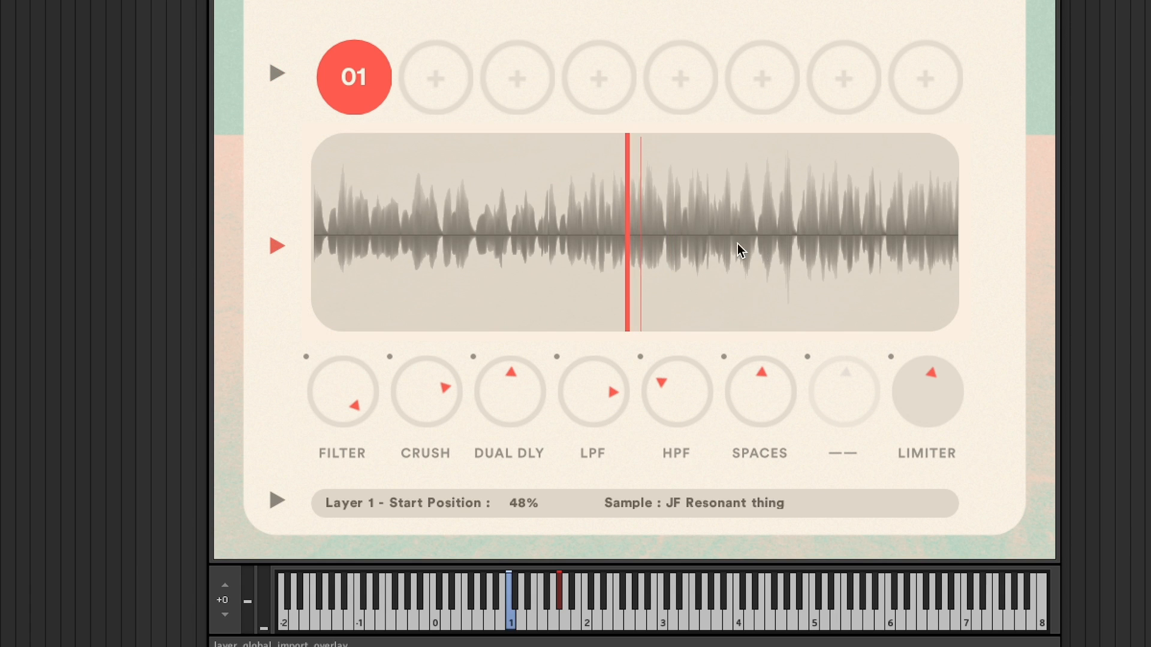
{"action": "left_click", "coordinate": [426, 240]}
{"action": "left_click_drag", "start_coordinate": [426, 239], "coordinate": [427, 244]}
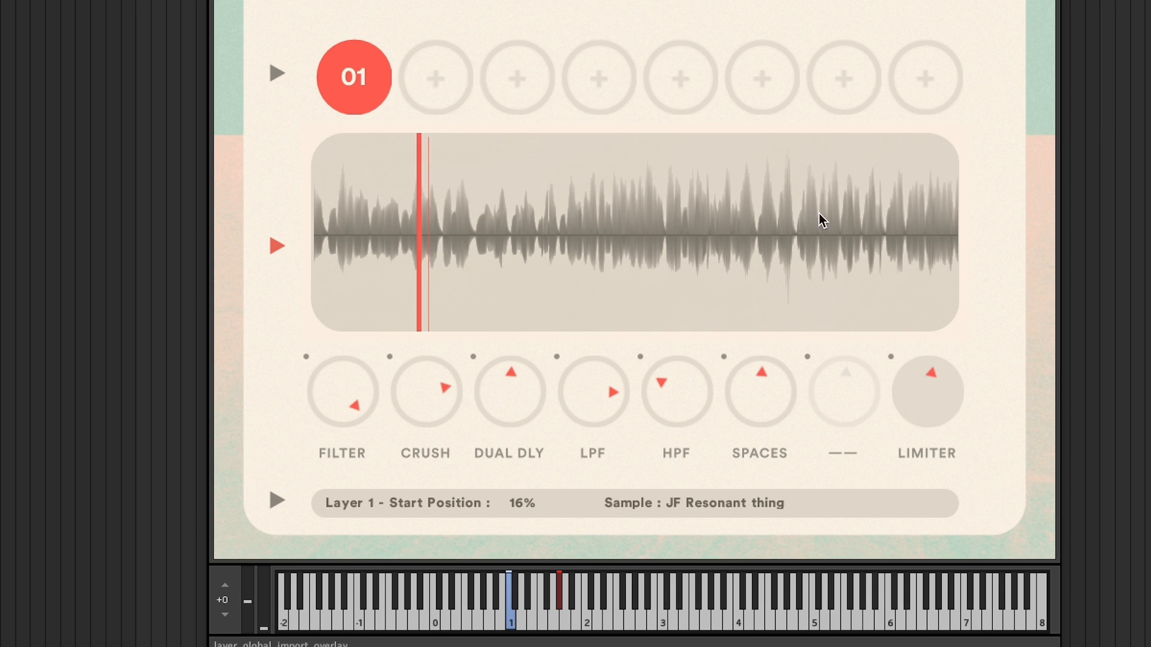
- Reopen layer 01's settings and click its waveform to shift the start position
{"action": "left_click", "coordinate": [277, 73]}
{"action": "left_click", "coordinate": [678, 204]}
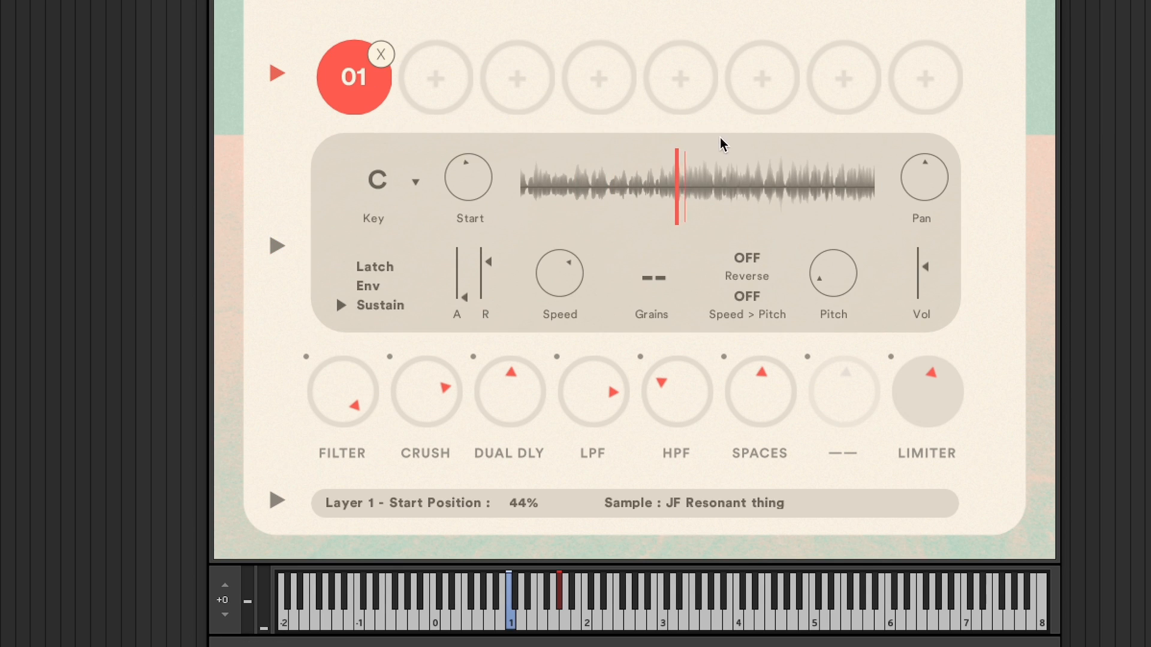
- Set layer 01's key to No Key
{"action": "left_click", "coordinate": [417, 183]}
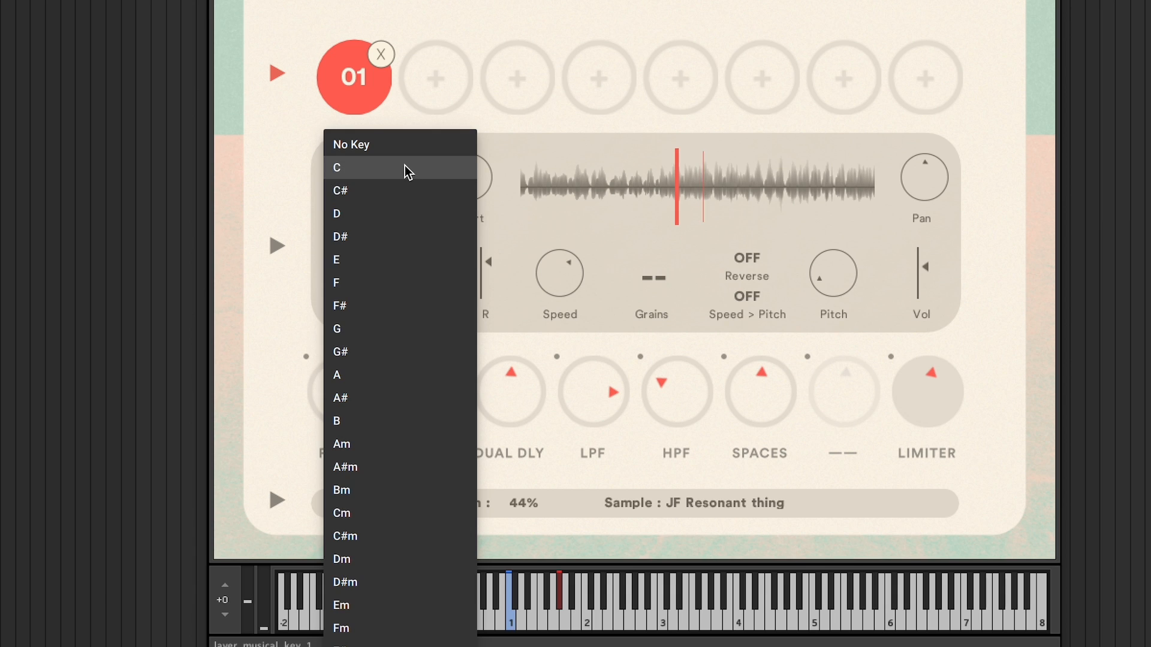
{"action": "left_click", "coordinate": [404, 168]}
{"action": "left_click", "coordinate": [414, 179]}
{"action": "left_click", "coordinate": [387, 150]}
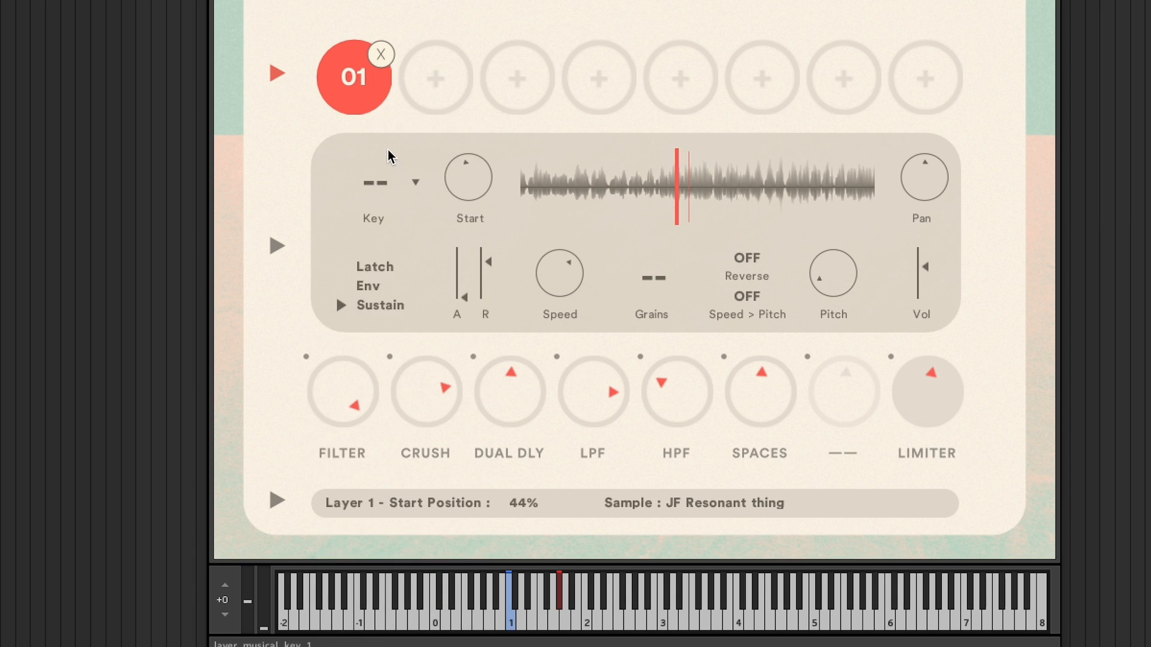
- Try setting layer 01's key to G, then return it to No Key
{"action": "left_click", "coordinate": [415, 181]}
{"action": "left_click", "coordinate": [414, 321]}
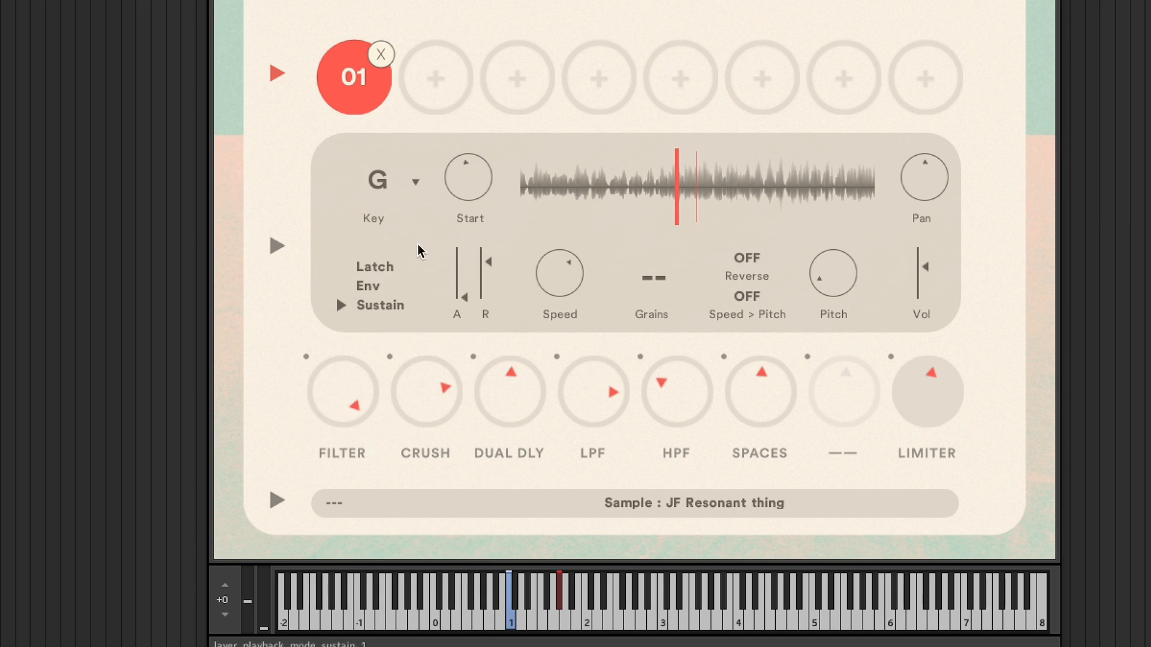
{"action": "left_click", "coordinate": [416, 181]}
{"action": "left_click", "coordinate": [385, 150]}
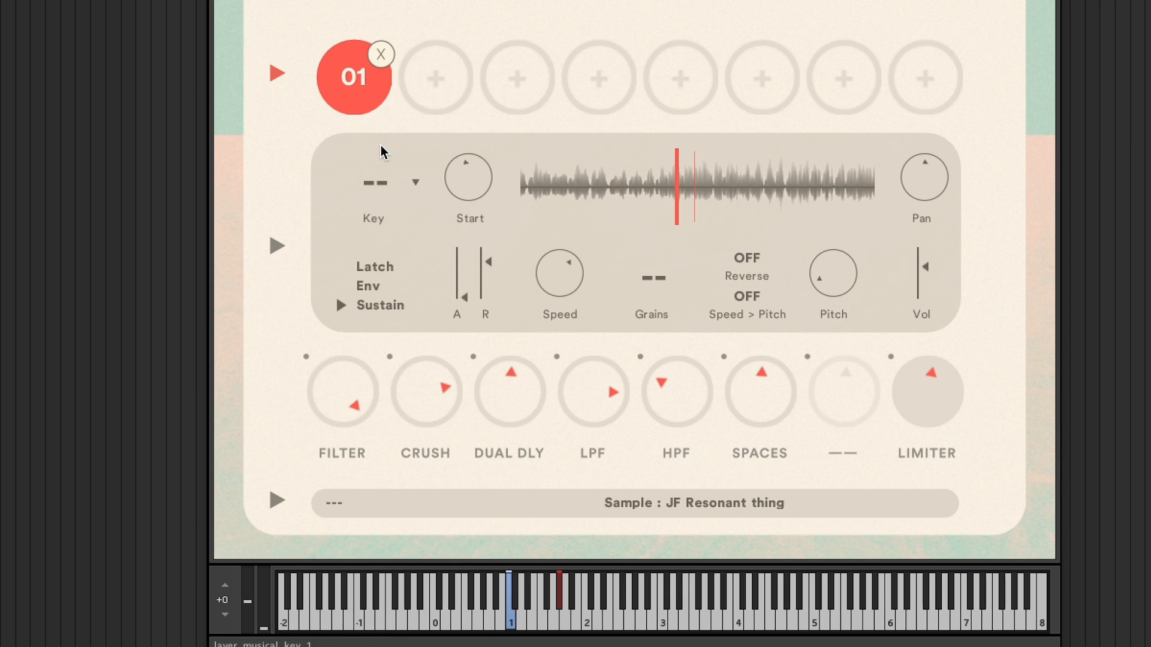
- Set layer 01's start position to 50% by clicking in its waveform
{"action": "left_click", "coordinate": [577, 195]}
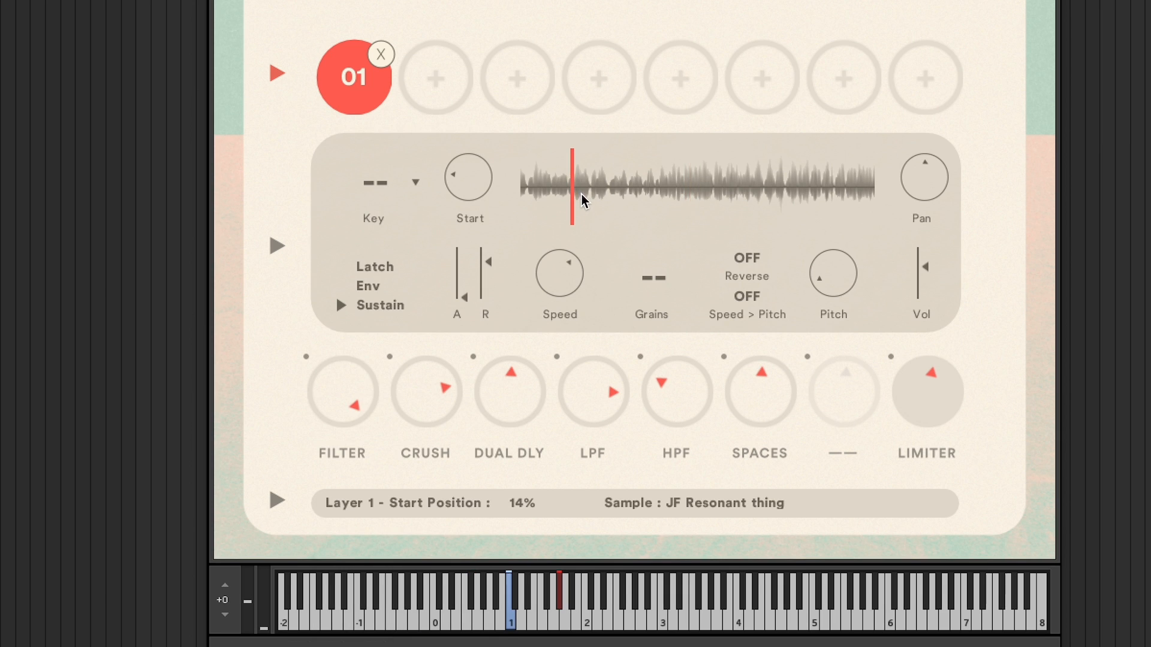
{"action": "left_click", "coordinate": [687, 192]}
{"action": "mouse_move", "coordinate": [478, 187]}
{"action": "left_mouse_down"}
{"action": "mouse_move", "coordinate": [467, 131]}
{"action": "mouse_move", "coordinate": [452, 147]}
{"action": "mouse_move", "coordinate": [487, 298]}
{"action": "mouse_move", "coordinate": [549, 382]}
{"action": "mouse_move", "coordinate": [534, 324]}
{"action": "mouse_move", "coordinate": [525, 112]}
{"action": "mouse_move", "coordinate": [570, 121]}
{"action": "mouse_move", "coordinate": [606, 216]}
{"action": "mouse_move", "coordinate": [542, 188]}
{"action": "mouse_move", "coordinate": [640, 204]}
{"action": "left_mouse_up"}
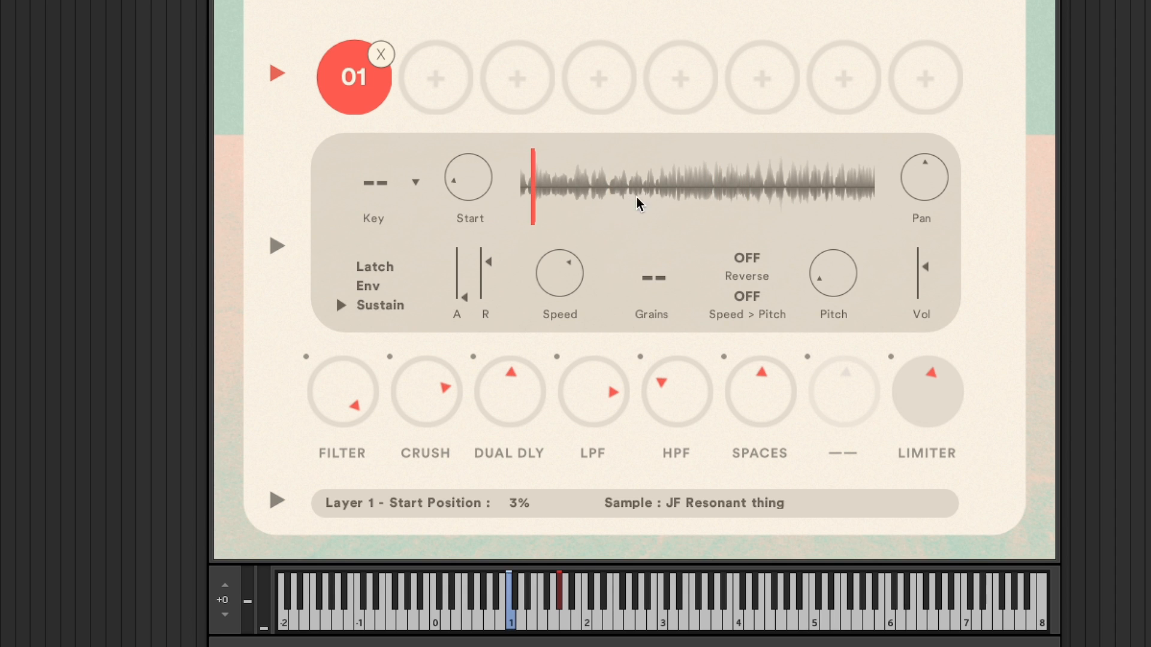
{"action": "left_click", "coordinate": [769, 193]}
{"action": "left_click", "coordinate": [699, 199]}
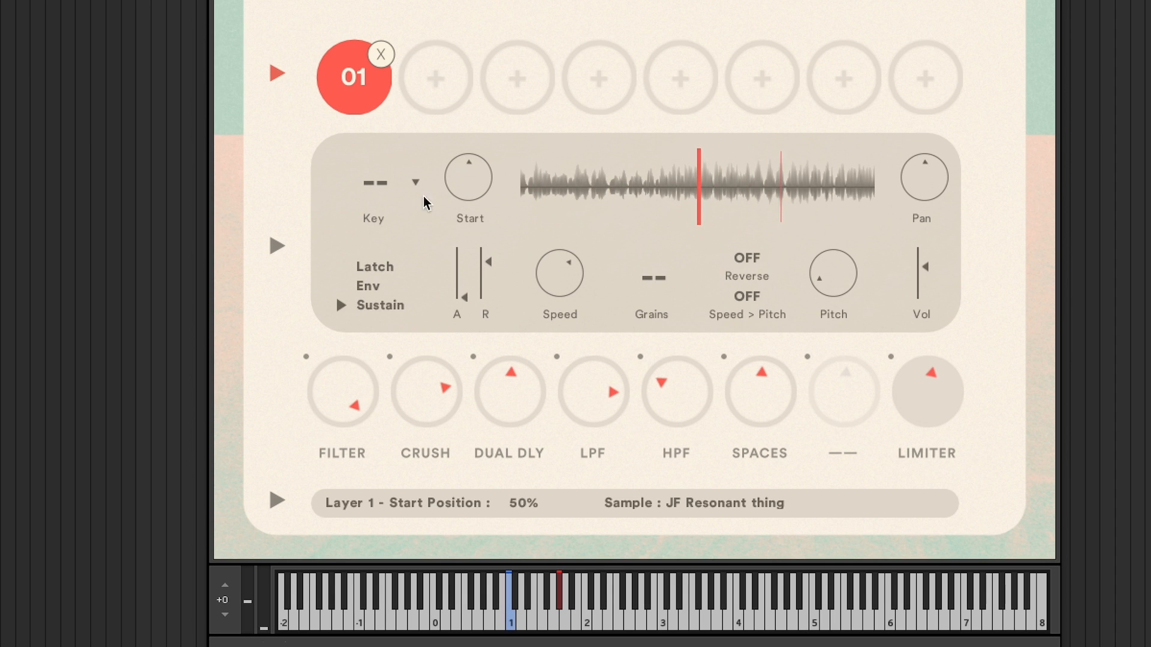
- Drag the start position in the enlarged waveform to 73%, then back to 50%
{"action": "left_click", "coordinate": [276, 246]}
{"action": "left_click", "coordinate": [511, 258]}
{"action": "mouse_move", "coordinate": [512, 261]}
{"action": "left_mouse_down"}
{"action": "mouse_move", "coordinate": [501, 260]}
{"action": "mouse_move", "coordinate": [791, 265]}
{"action": "left_mouse_up"}
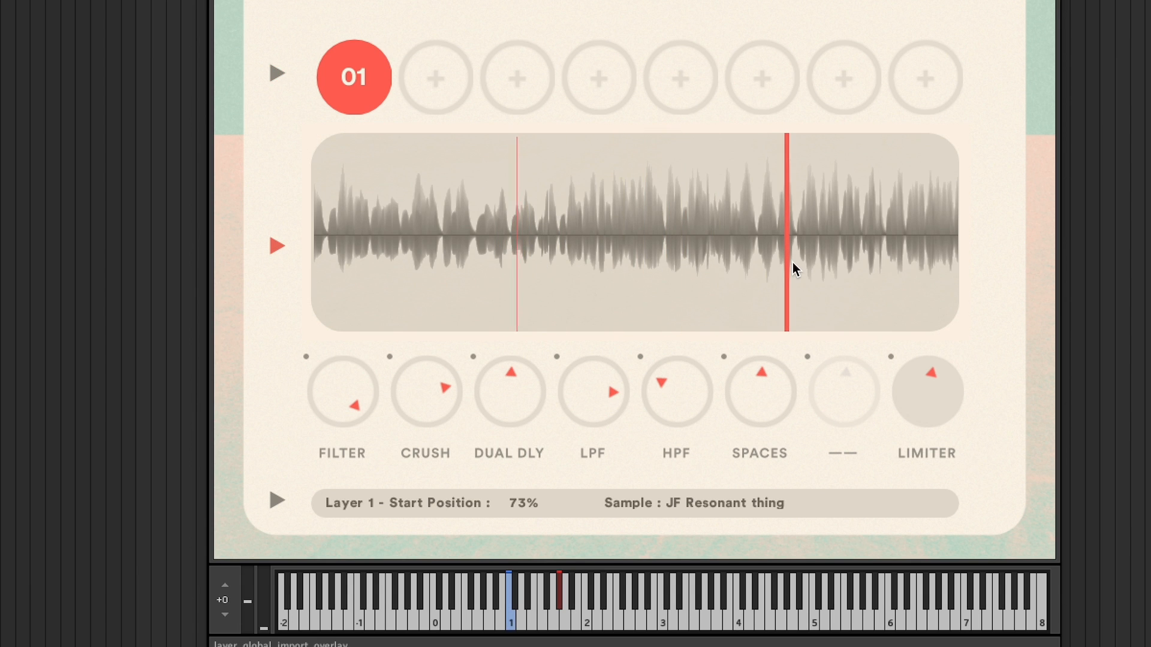
{"action": "left_click_drag", "start_coordinate": [690, 257], "coordinate": [639, 259]}
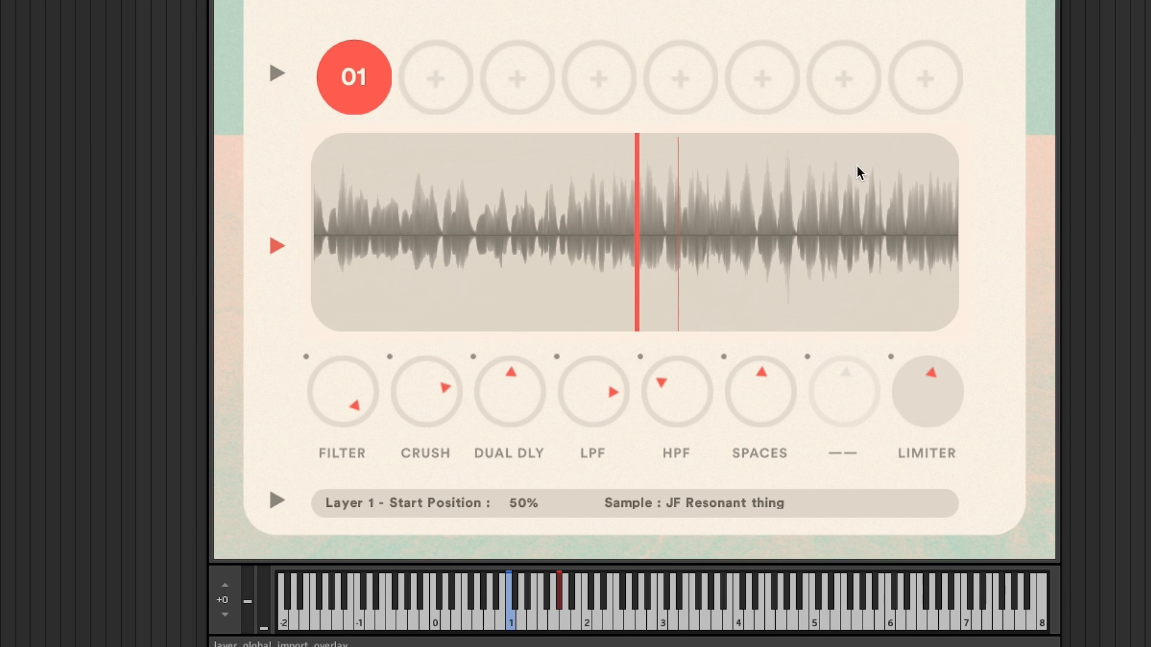
- Open layer 01's settings and set its playback mode to Latch
{"action": "left_click", "coordinate": [270, 74]}
{"action": "left_click", "coordinate": [373, 266]}
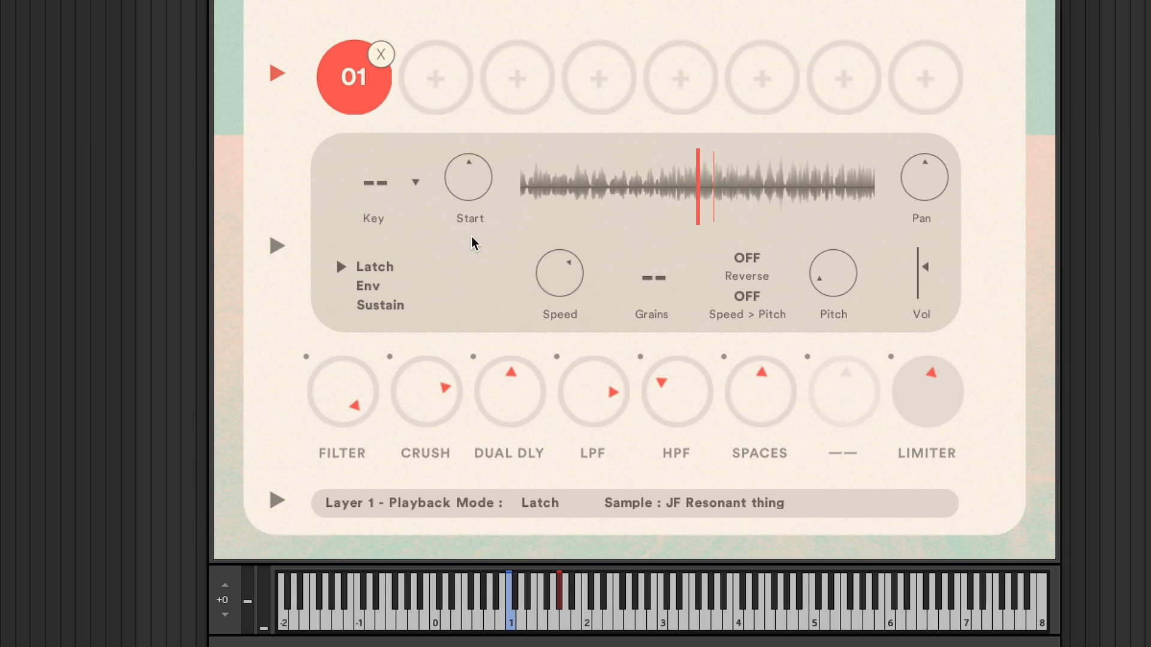
- Disable the Crush and Dual Delay effects and set layer 01's playback mode to Env
{"action": "left_click", "coordinate": [389, 357]}
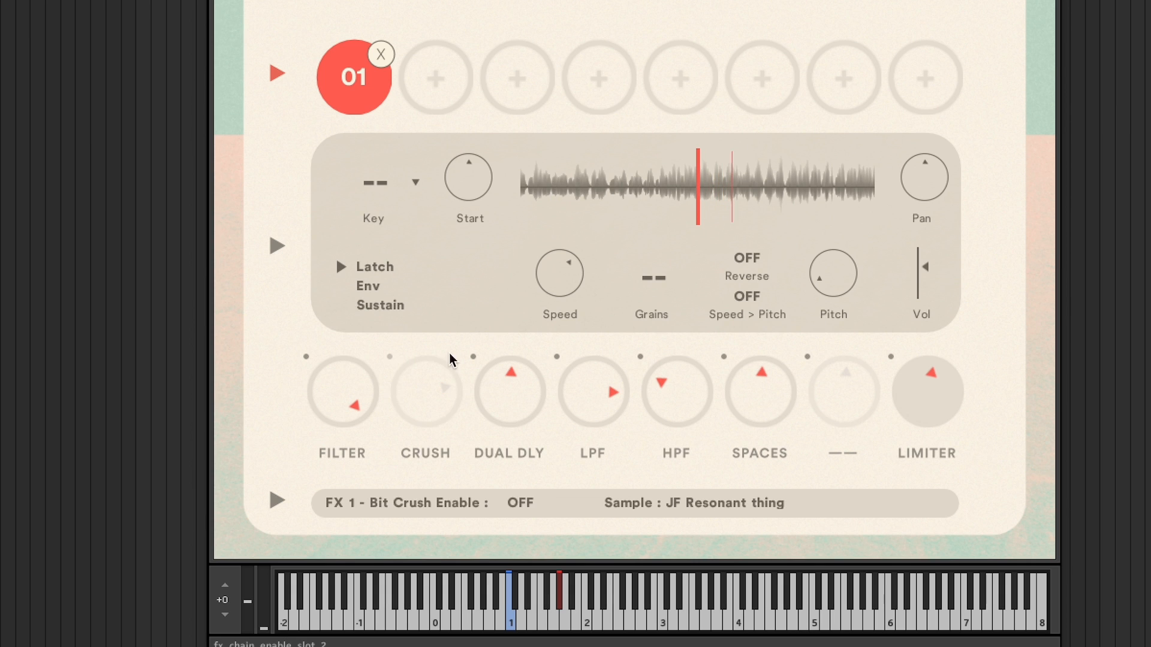
{"action": "left_click", "coordinate": [474, 357]}
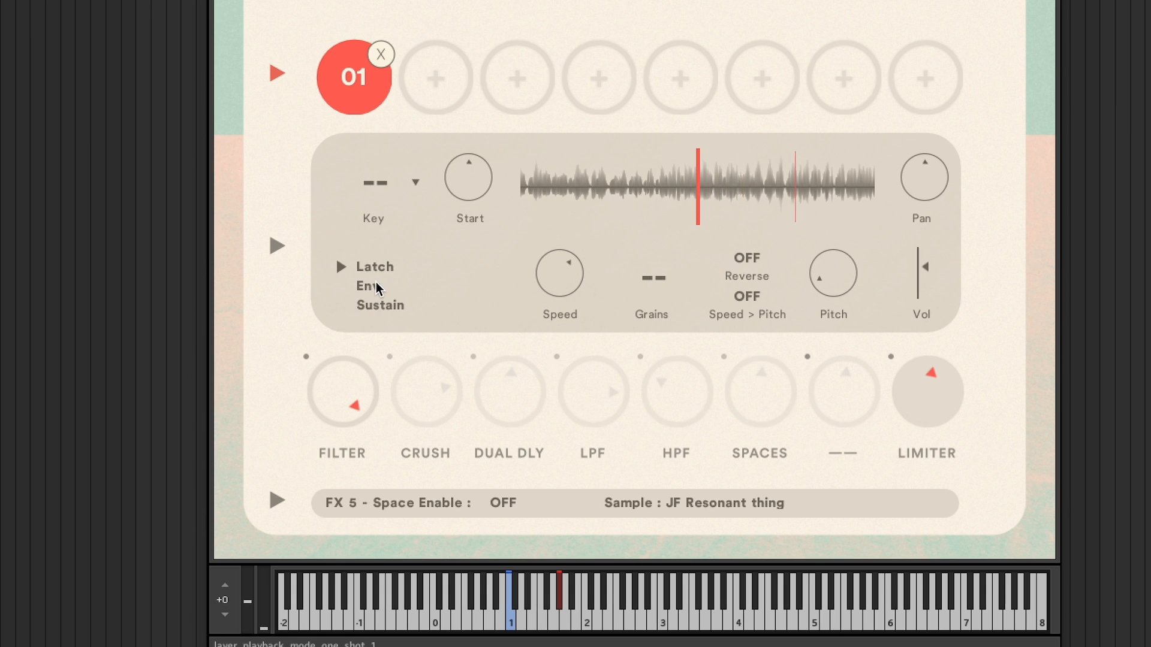
{"action": "left_click", "coordinate": [375, 284]}
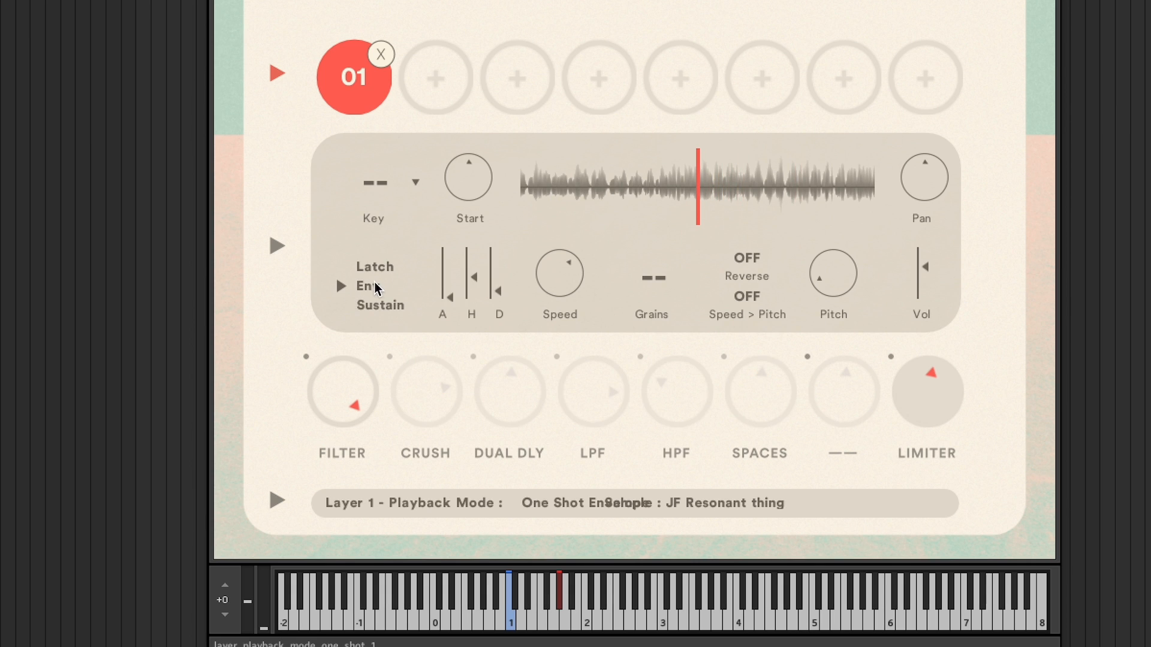
- Raise layer 01's Decay slider while auditioning start positions of about 47% and 69% in the waveform
{"action": "left_click", "coordinate": [570, 193]}
{"action": "left_click_drag", "start_coordinate": [498, 292], "coordinate": [498, 267]}
{"action": "left_click", "coordinate": [688, 187]}
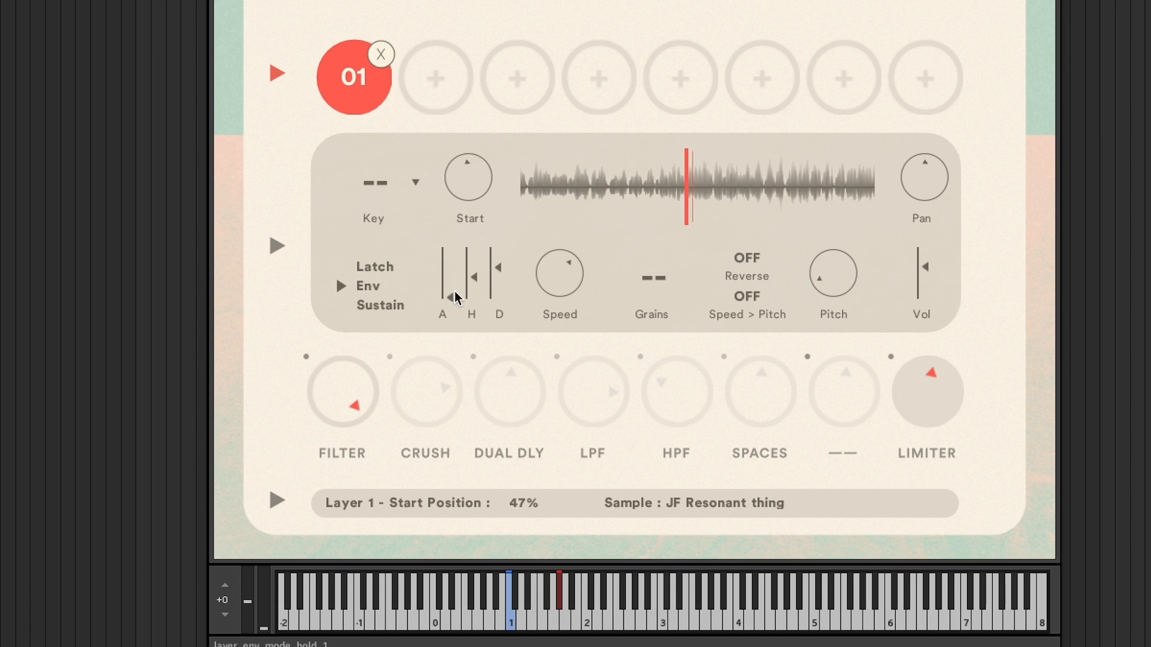
{"action": "left_click_drag", "start_coordinate": [500, 265], "coordinate": [501, 259]}
{"action": "left_click", "coordinate": [764, 189]}
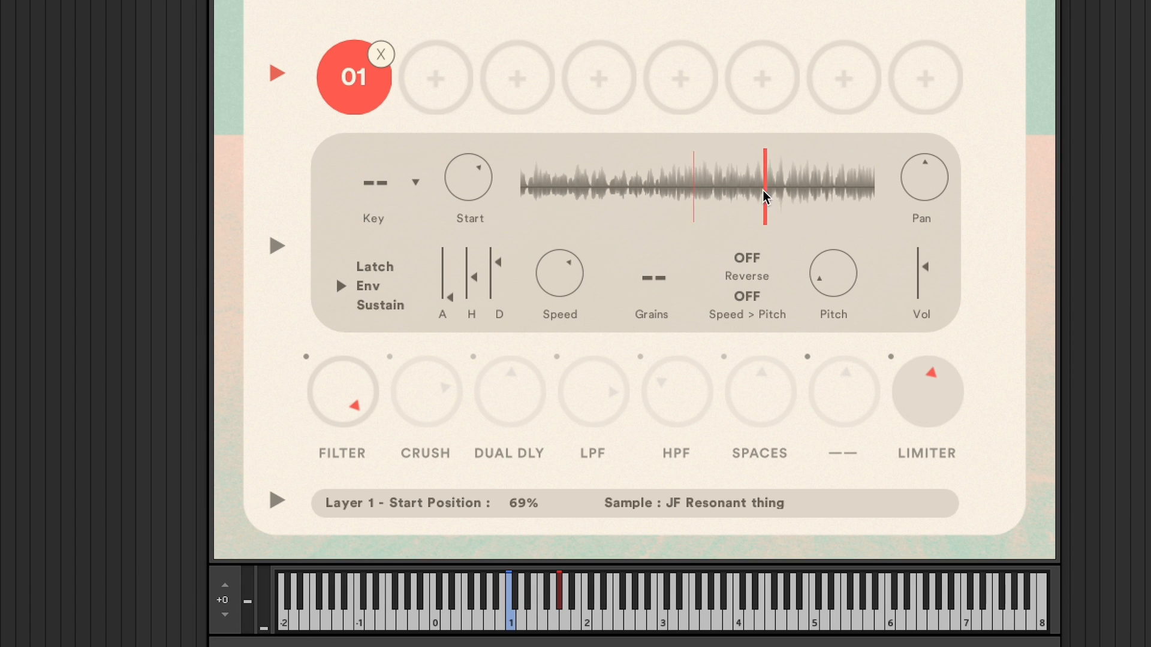
- Raise layer 01's Attack slider and turn the Limiter knob down
{"action": "left_click_drag", "start_coordinate": [446, 298], "coordinate": [447, 248]}
{"action": "left_click_drag", "start_coordinate": [907, 394], "coordinate": [907, 372]}
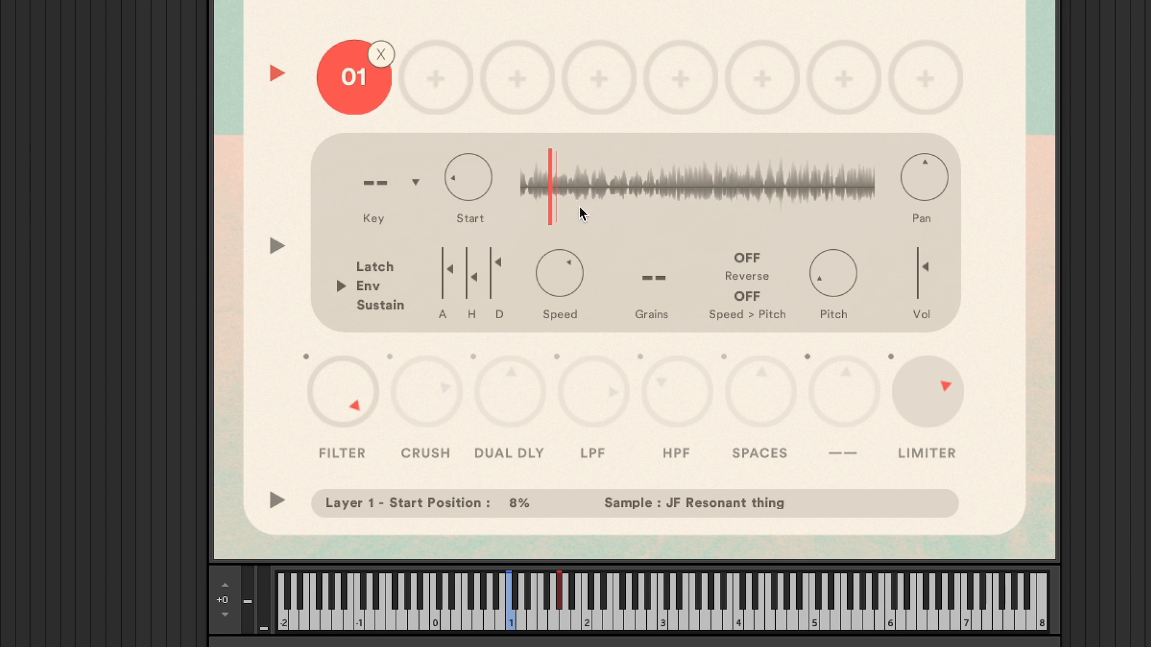
- Switch layer 01 to Sustain playback mode, audition start positions at 21%, 38% and 6%, and nudge the Speed knob
{"action": "left_click", "coordinate": [597, 193]}
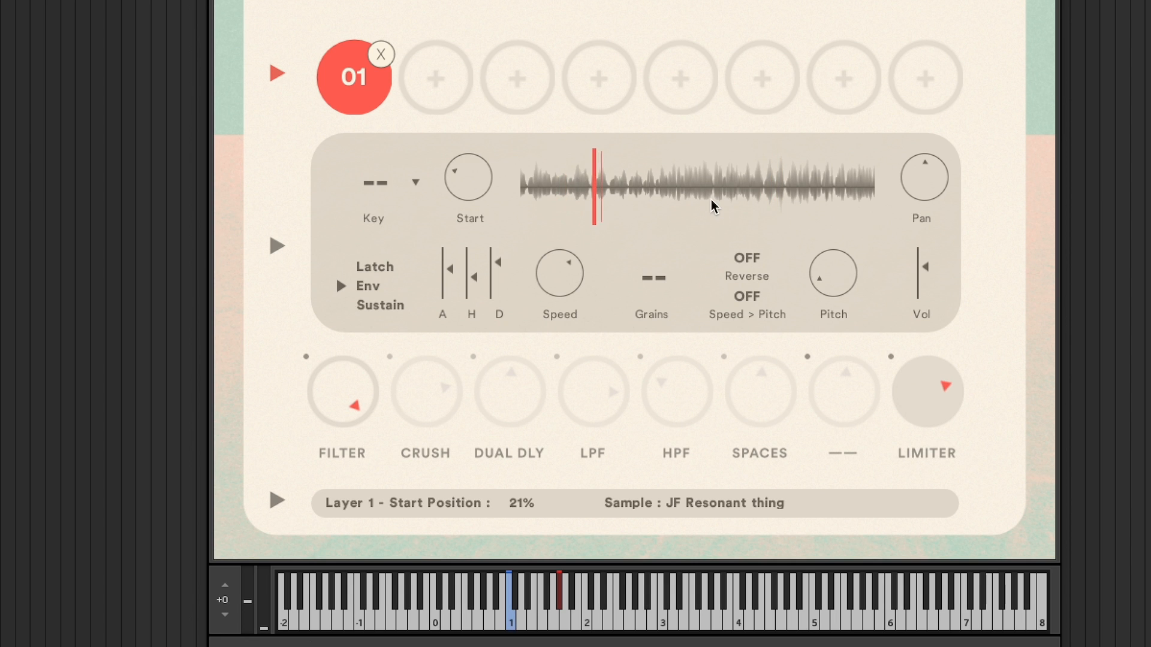
{"action": "left_click", "coordinate": [369, 307]}
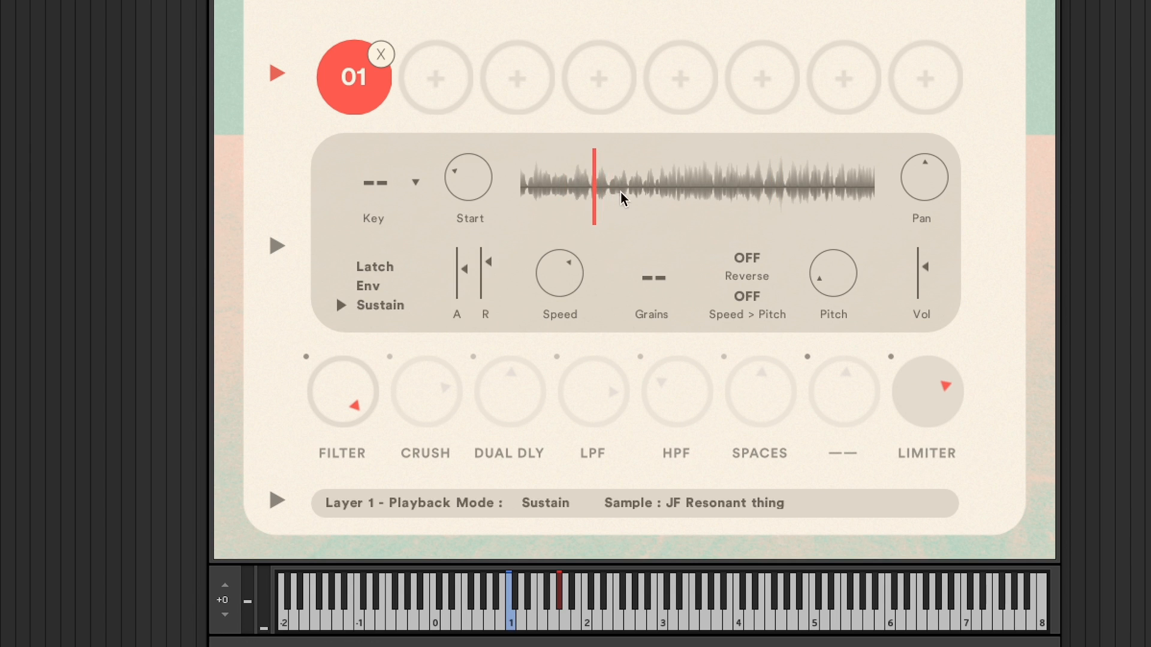
{"action": "left_click", "coordinate": [654, 202]}
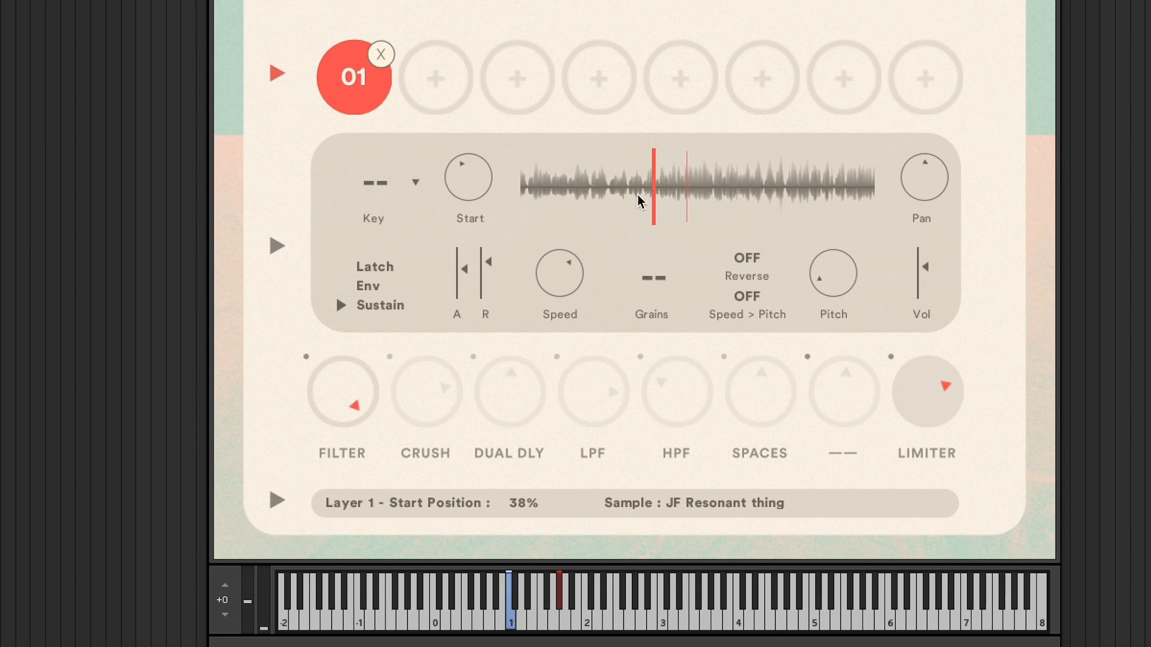
{"action": "left_click", "coordinate": [541, 198]}
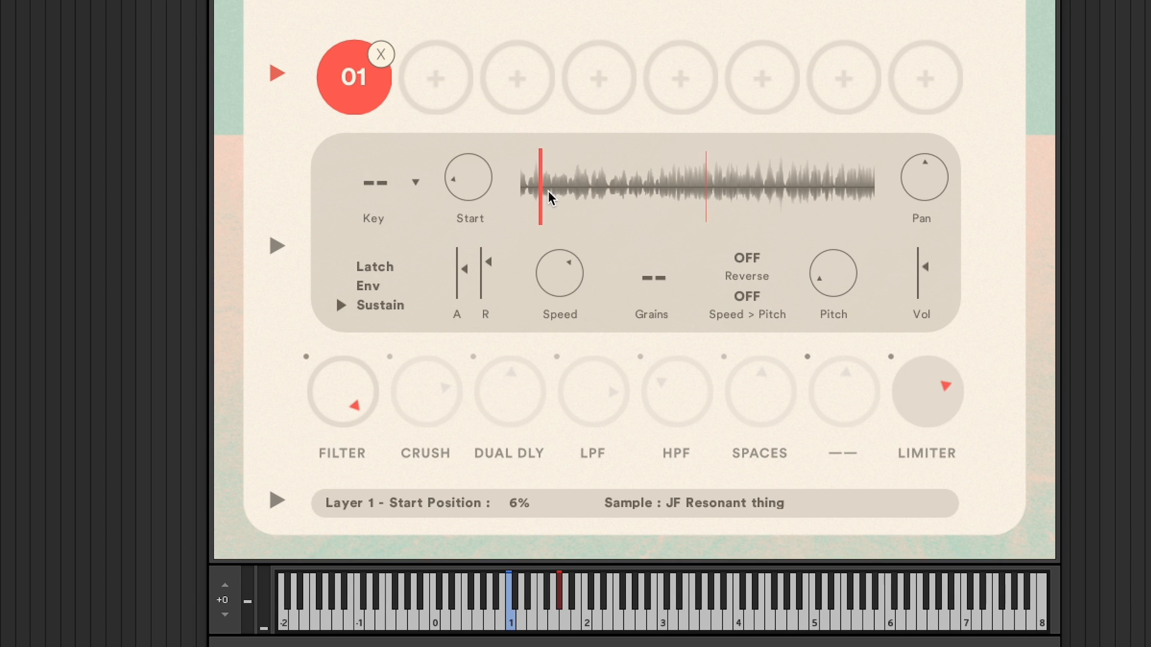
{"action": "left_click_drag", "start_coordinate": [563, 270], "coordinate": [566, 285]}
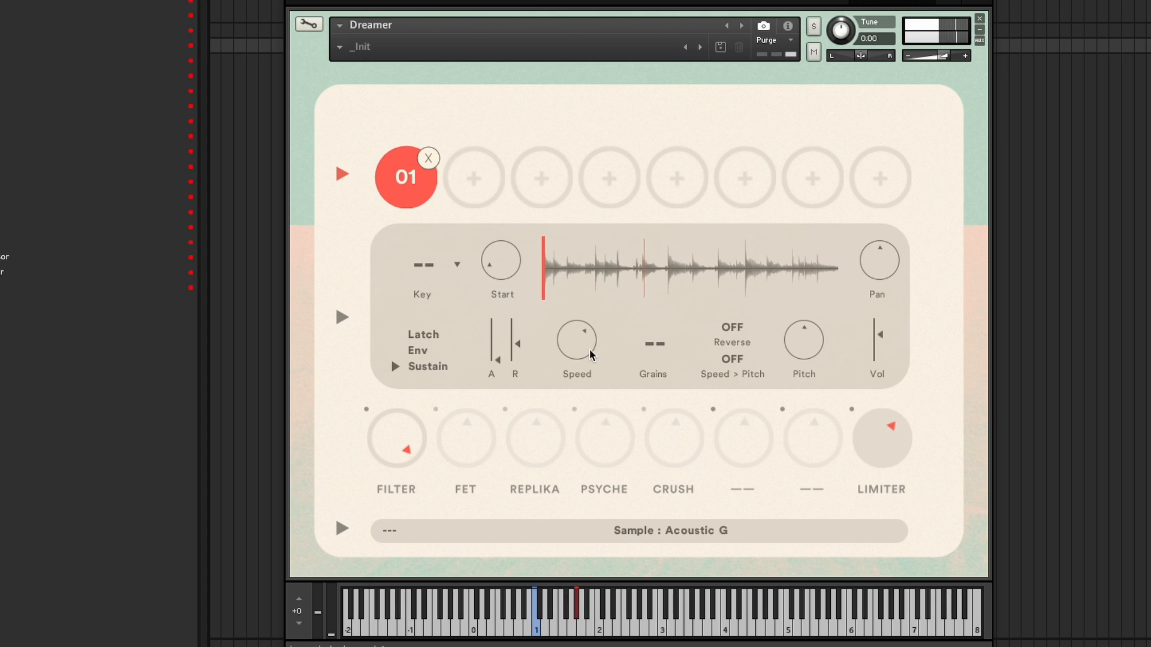
- Try the Acoustic G layer's playback speed at 2.0 X and Grain, returning it to 1.0 X
{"action": "left_click_drag", "start_coordinate": [577, 347], "coordinate": [590, 255]}
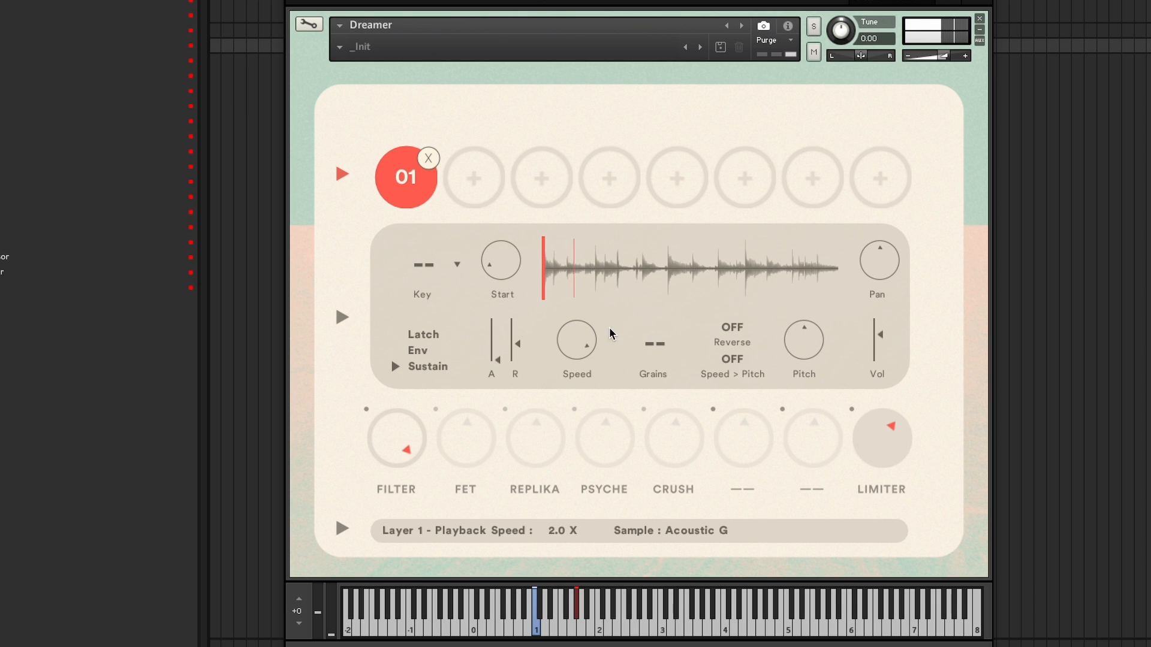
{"action": "left_click_drag", "start_coordinate": [579, 339], "coordinate": [643, 384]}
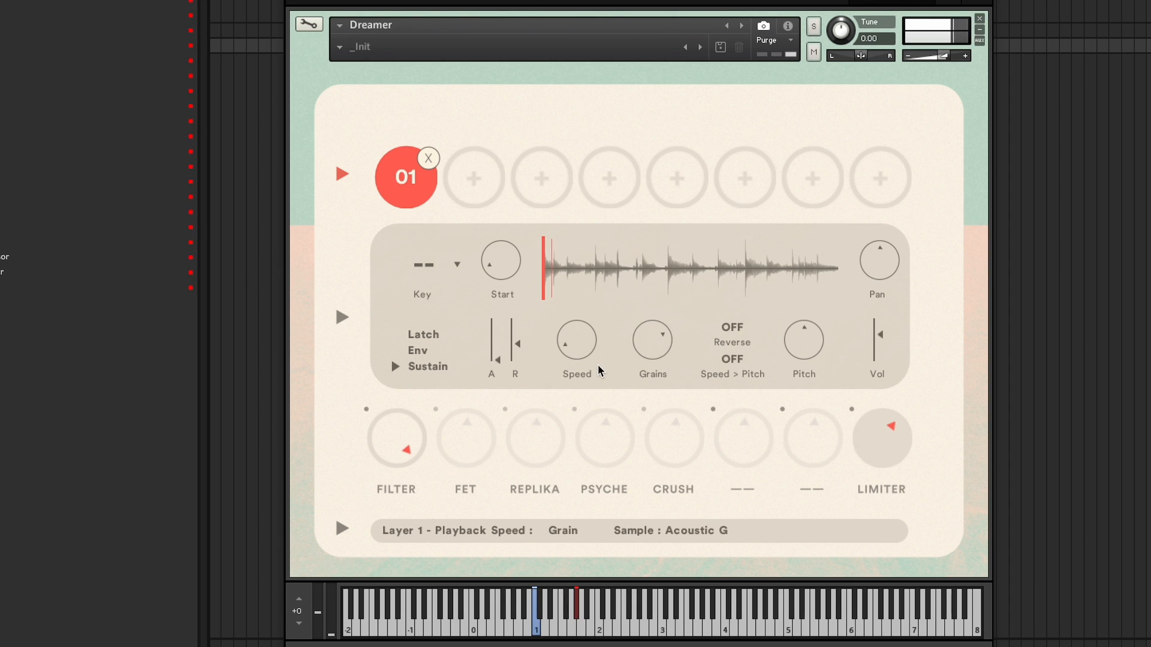
{"action": "left_click_drag", "start_coordinate": [580, 348], "coordinate": [581, 314]}
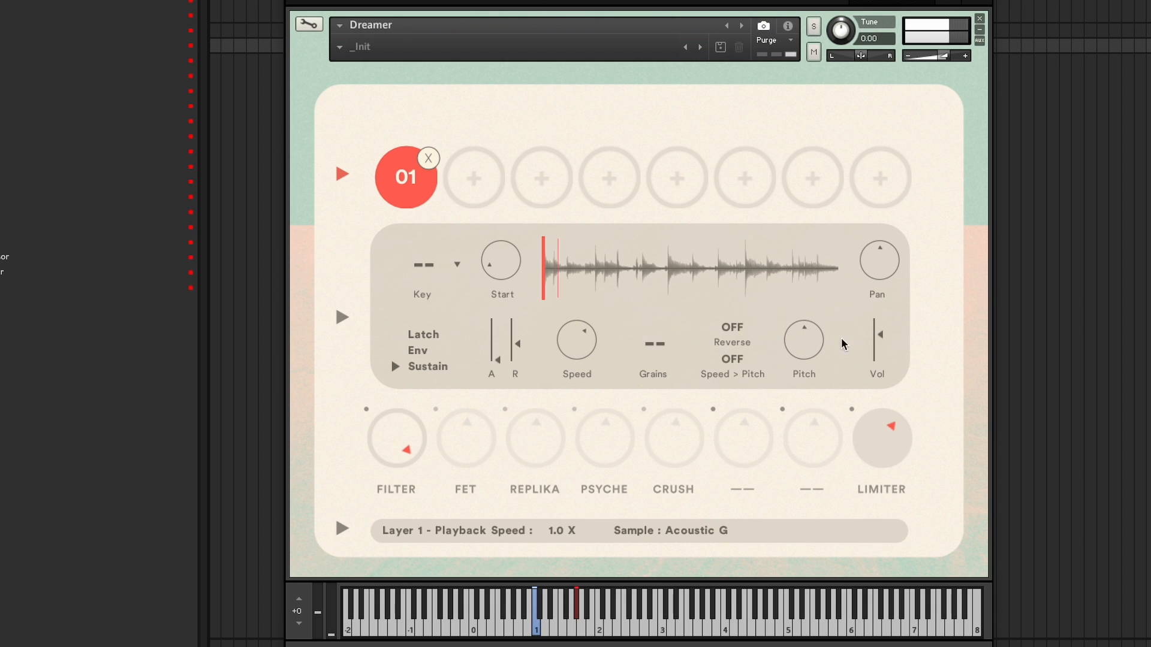
- Turn Speed > Pitch on and test 2.0 X speed, then turn it off and return speed to 1.0 X
{"action": "left_click", "coordinate": [732, 359]}
{"action": "left_click_drag", "start_coordinate": [570, 349], "coordinate": [580, 294]}
{"action": "left_click_drag", "start_coordinate": [577, 344], "coordinate": [581, 382]}
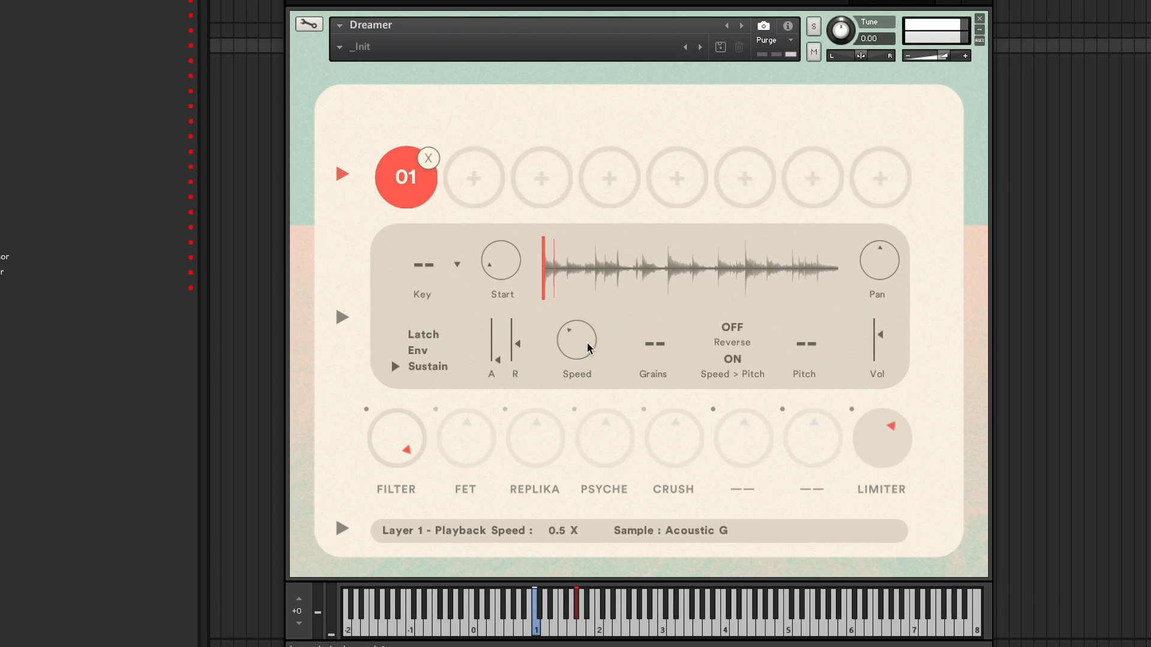
{"action": "left_click", "coordinate": [732, 359]}
{"action": "mouse_move", "coordinate": [807, 344]}
{"action": "left_mouse_down"}
{"action": "mouse_move", "coordinate": [810, 324]}
{"action": "mouse_move", "coordinate": [789, 393]}
{"action": "mouse_move", "coordinate": [791, 353]}
{"action": "left_mouse_up"}
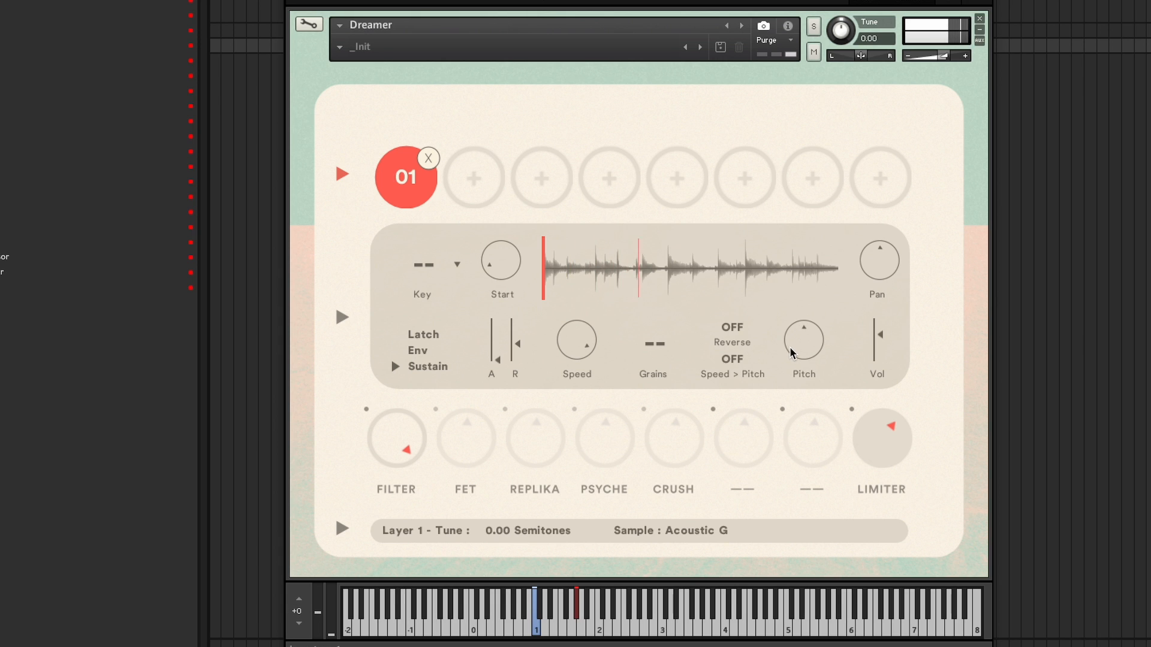
{"action": "left_click_drag", "start_coordinate": [583, 334], "coordinate": [582, 355]}
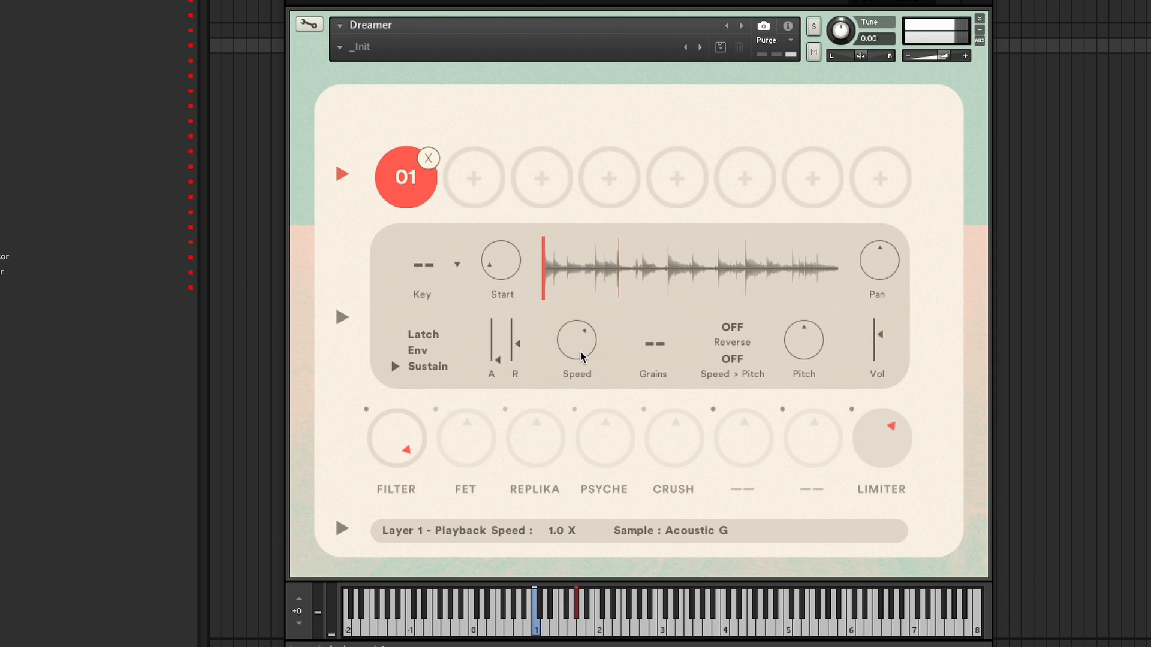
- Switch playback speed to Grain mode and set the Grains speed to 100%, auditioning start positions in the waveform
{"action": "left_click_drag", "start_coordinate": [581, 356], "coordinate": [560, 450]}
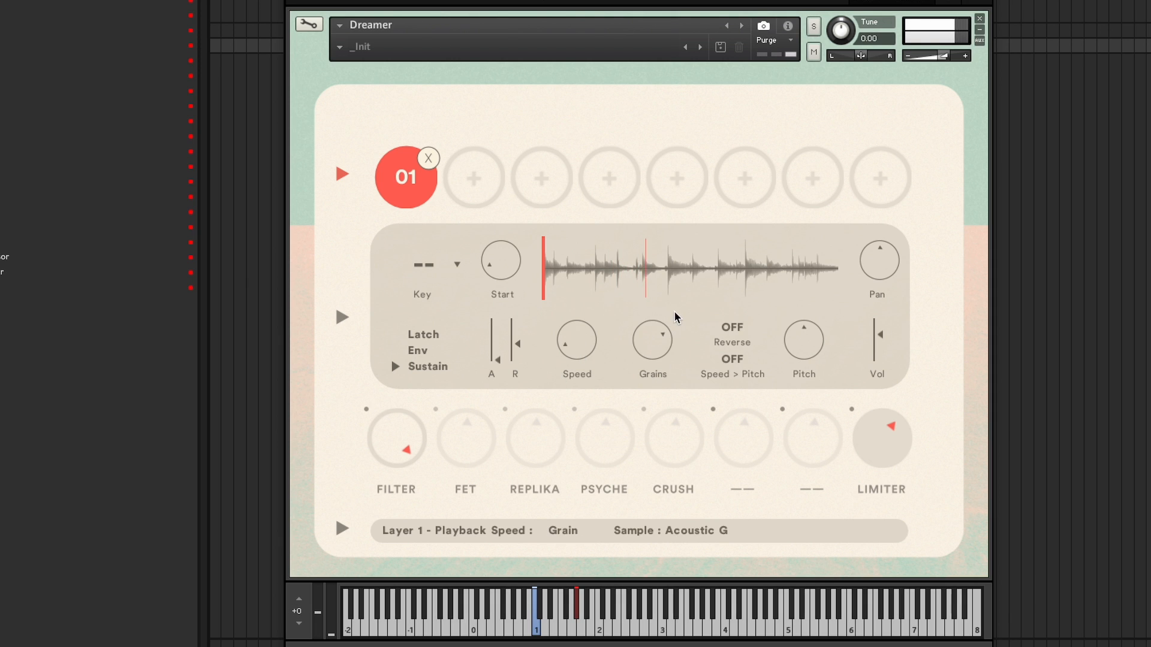
{"action": "left_click", "coordinate": [594, 274]}
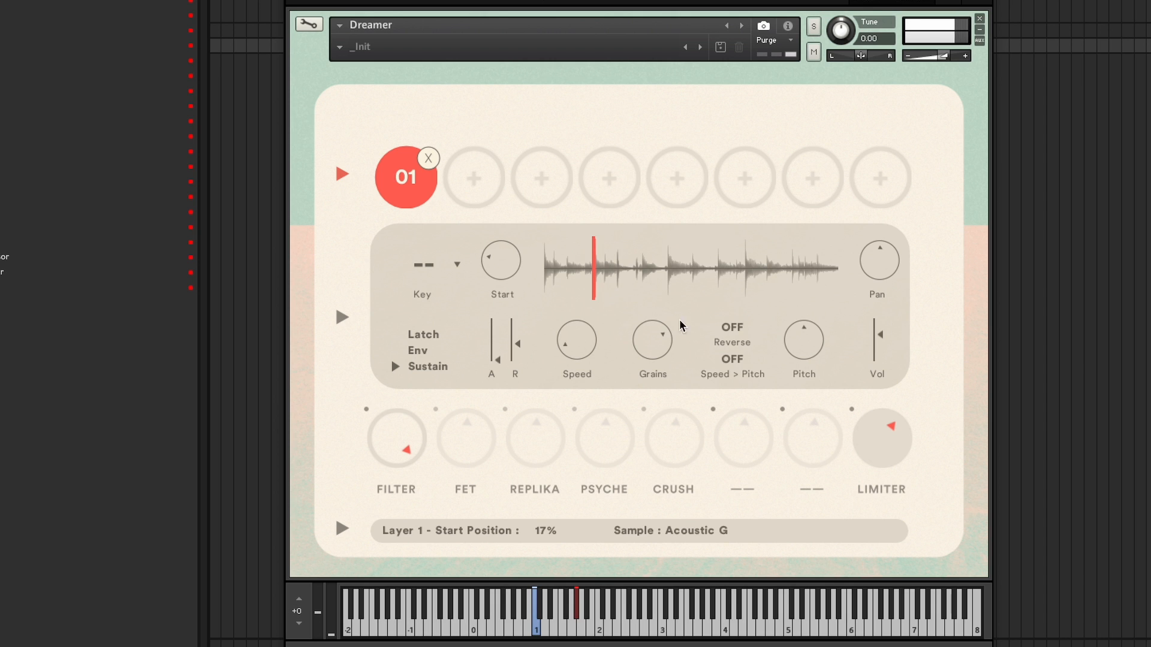
{"action": "left_click_drag", "start_coordinate": [633, 360], "coordinate": [642, 380]}
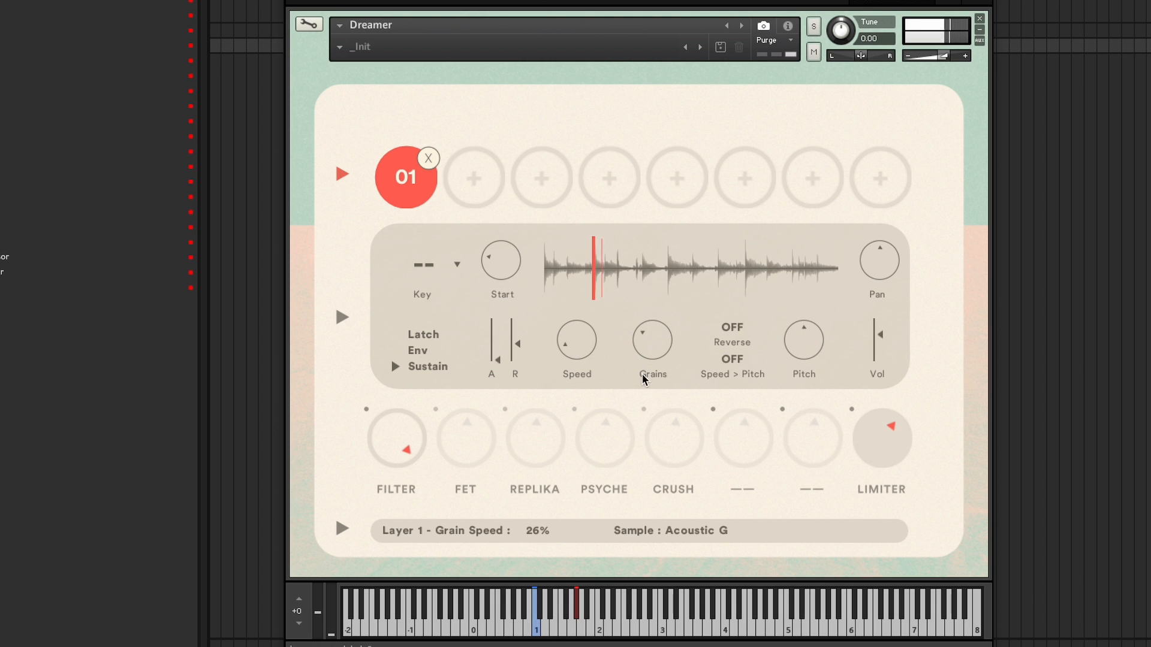
{"action": "left_click", "coordinate": [669, 280]}
{"action": "mouse_move", "coordinate": [656, 376]}
{"action": "left_mouse_down"}
{"action": "mouse_move", "coordinate": [647, 365]}
{"action": "mouse_move", "coordinate": [653, 387]}
{"action": "left_mouse_up"}
{"action": "left_click", "coordinate": [595, 279]}
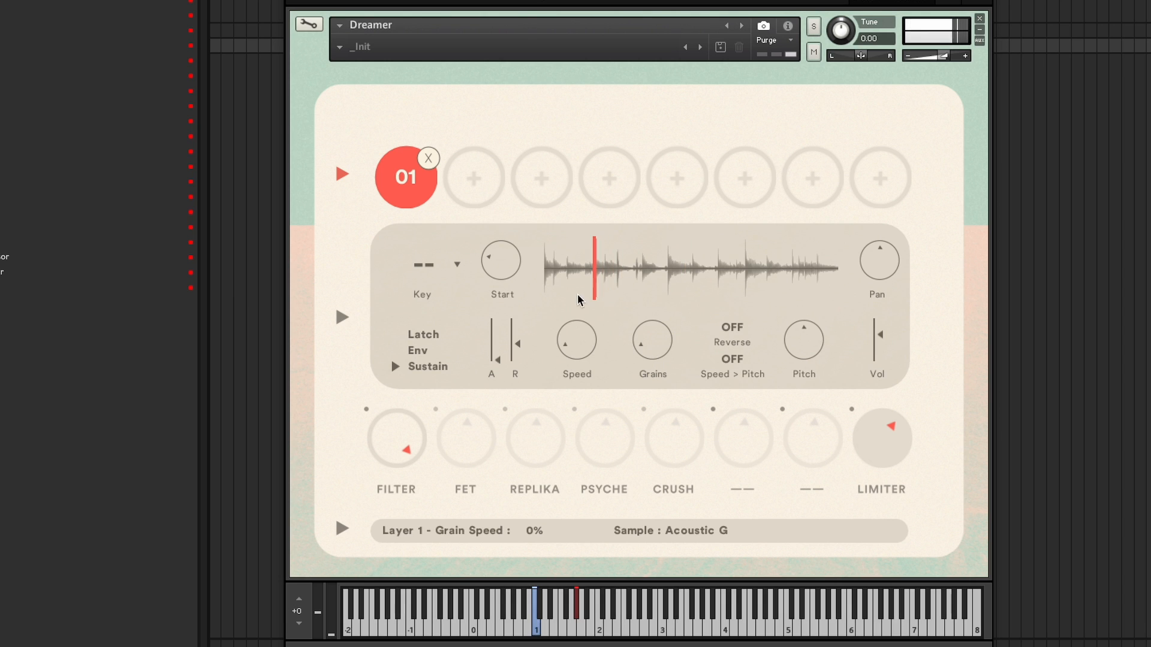
{"action": "left_click", "coordinate": [668, 280]}
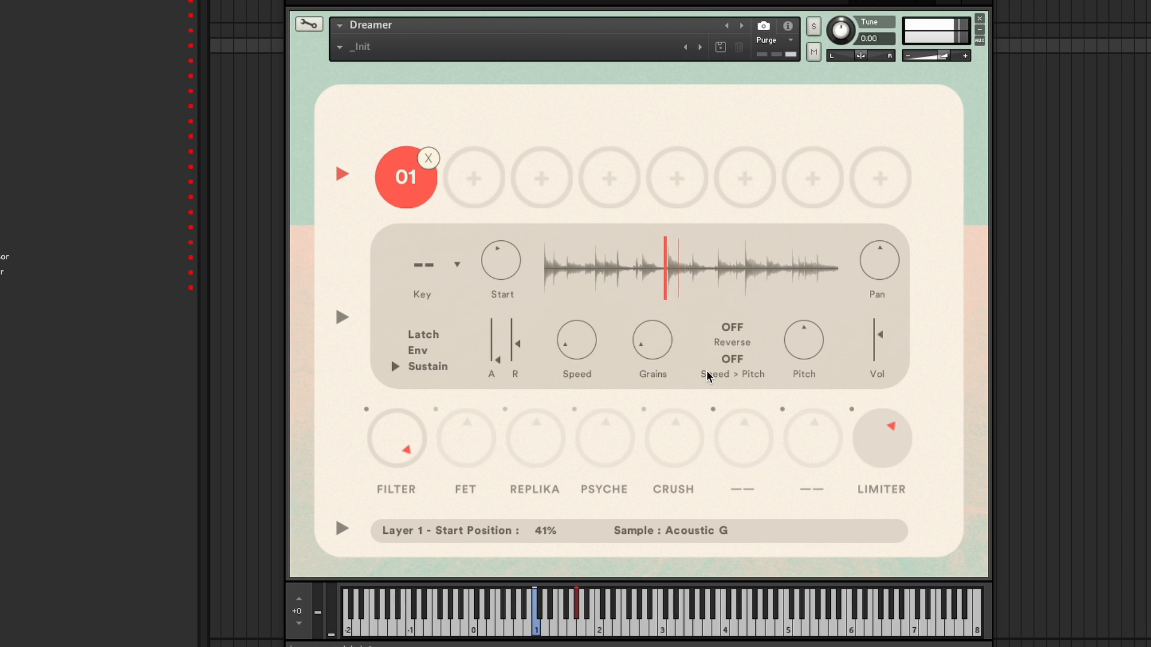
{"action": "left_click_drag", "start_coordinate": [644, 339], "coordinate": [644, 300]}
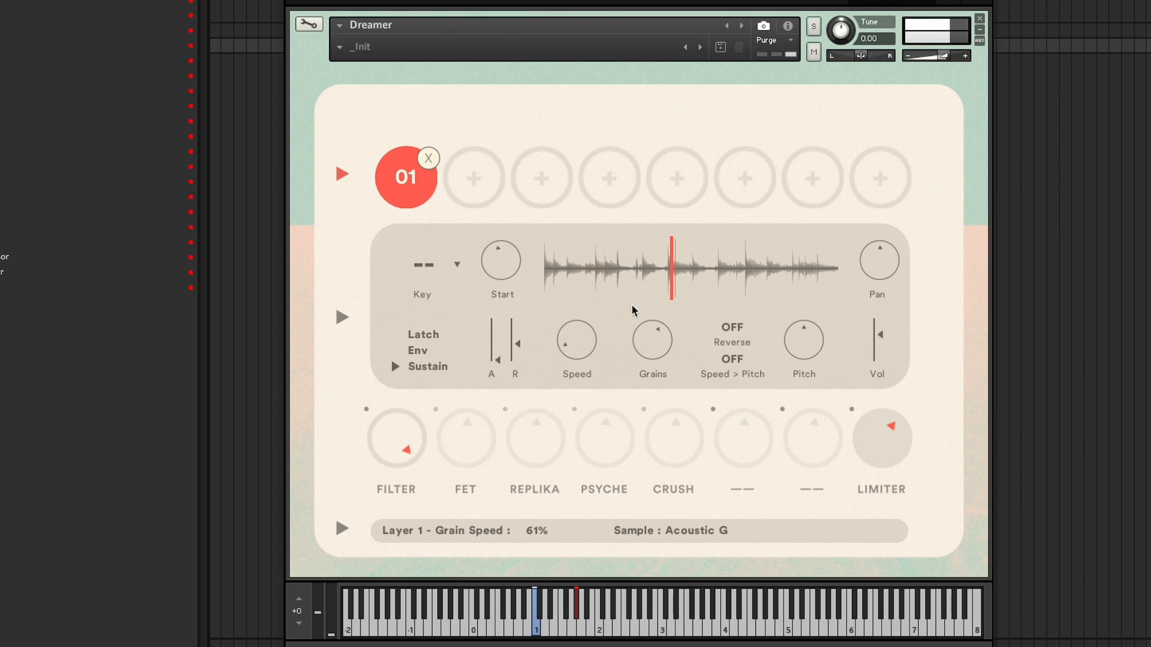
{"action": "left_click", "coordinate": [596, 276]}
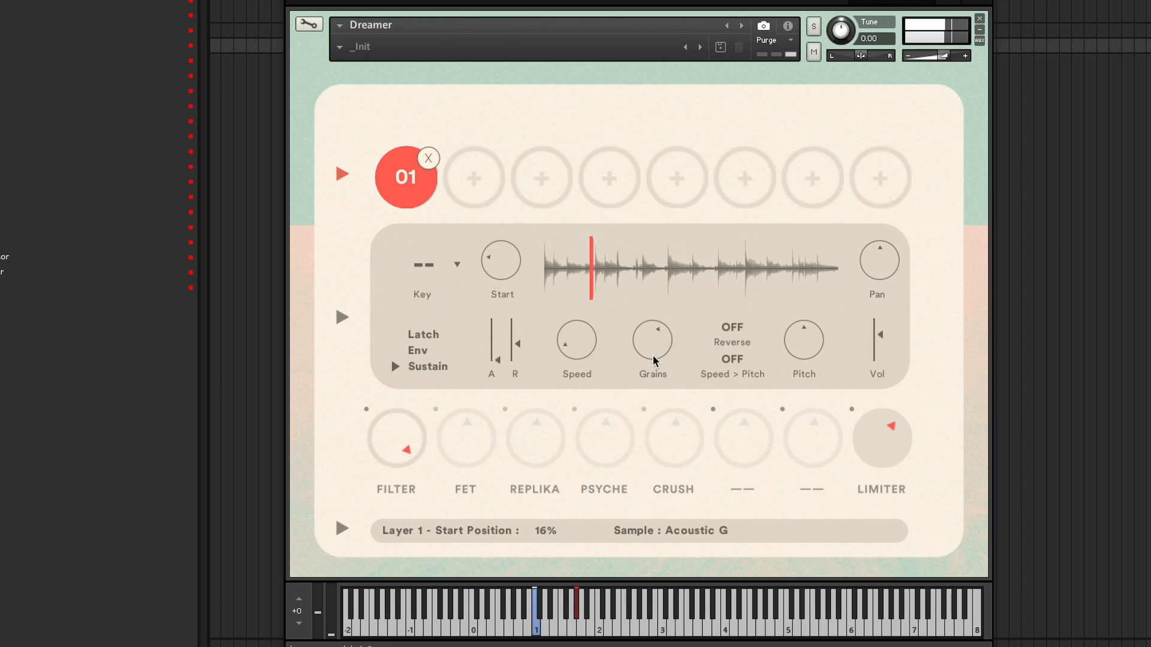
{"action": "left_click_drag", "start_coordinate": [651, 353], "coordinate": [624, 242]}
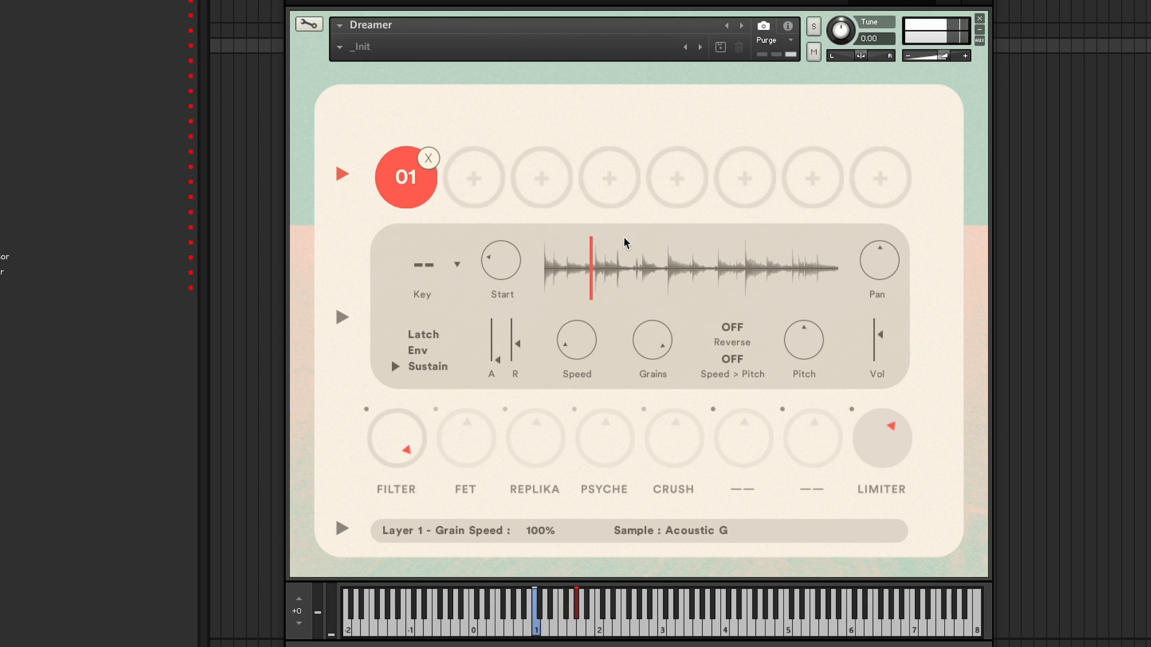
{"action": "left_click", "coordinate": [670, 276]}
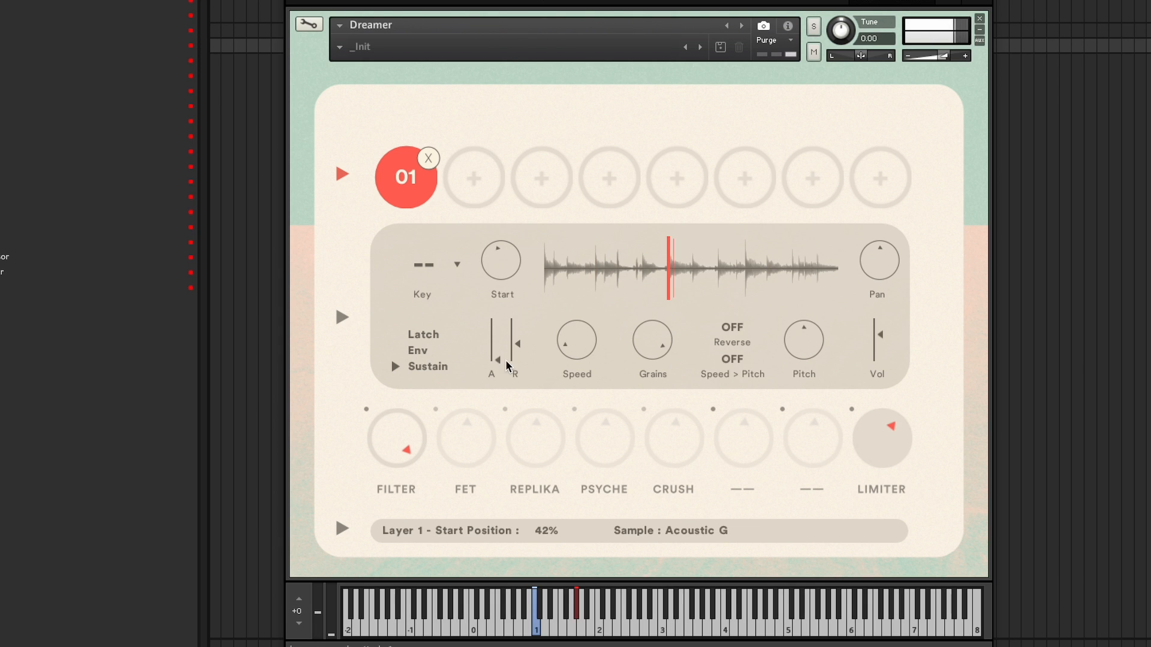
- Enable the FET, Replika, Psyche and Crush effects
{"action": "left_click", "coordinate": [436, 409]}
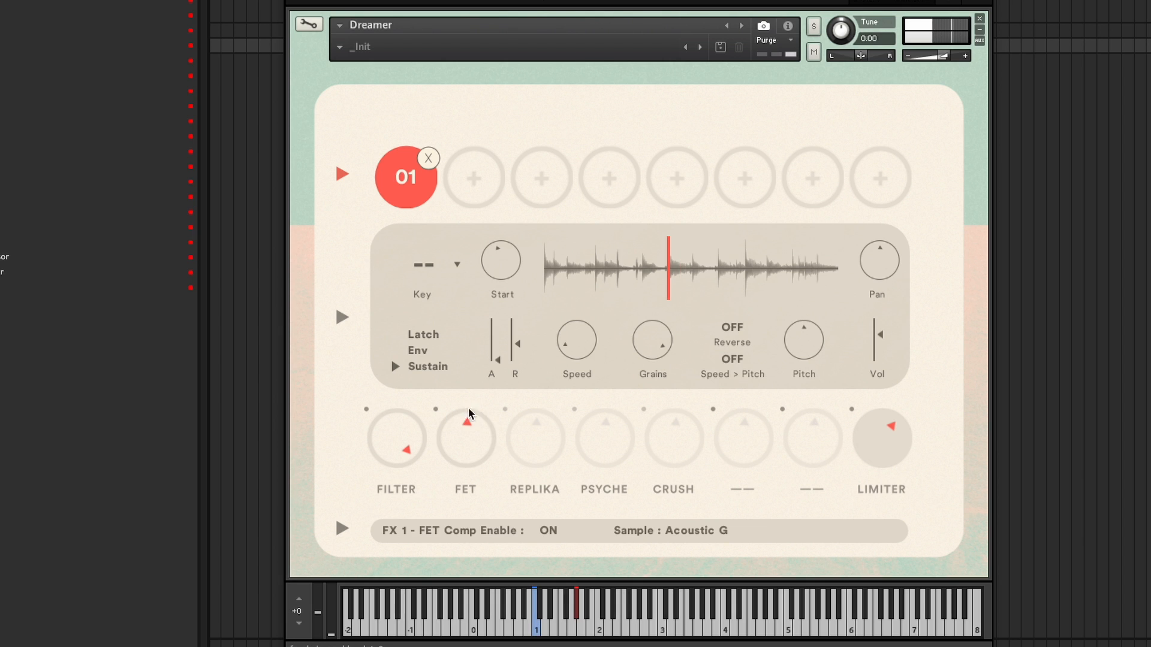
{"action": "left_click", "coordinate": [506, 410]}
{"action": "left_click", "coordinate": [574, 410]}
{"action": "left_click", "coordinate": [643, 410]}
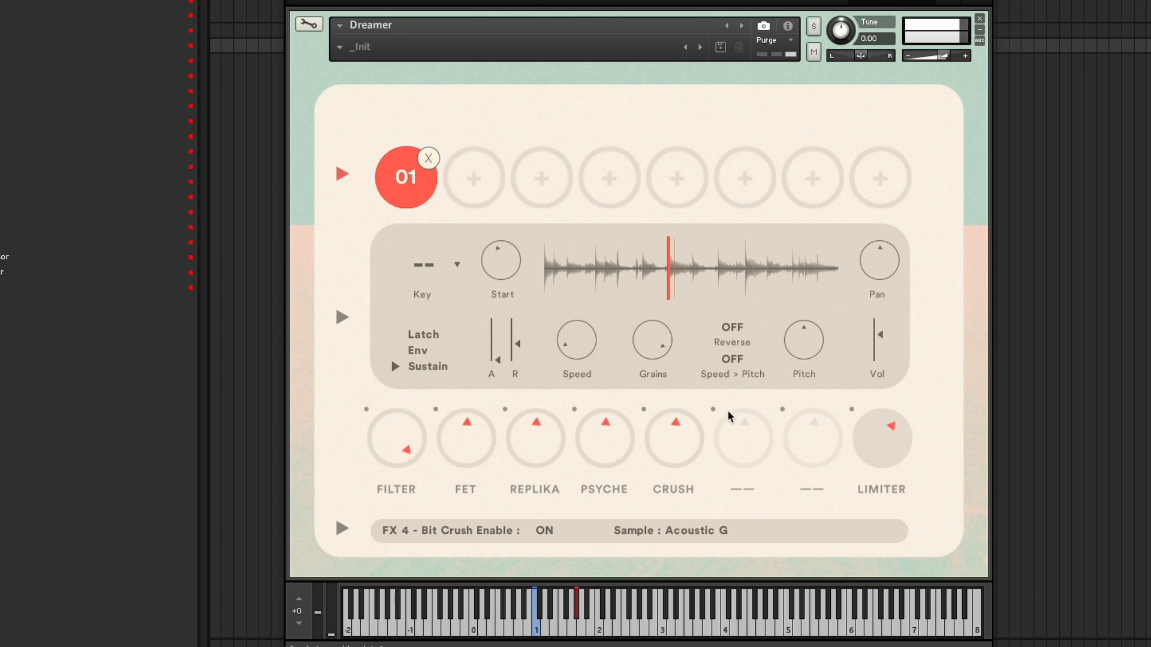
- Sweep layer 01's pitch from -12 to 12 semitones while auditioning start positions
{"action": "left_click_drag", "start_coordinate": [823, 355], "coordinate": [804, 455]}
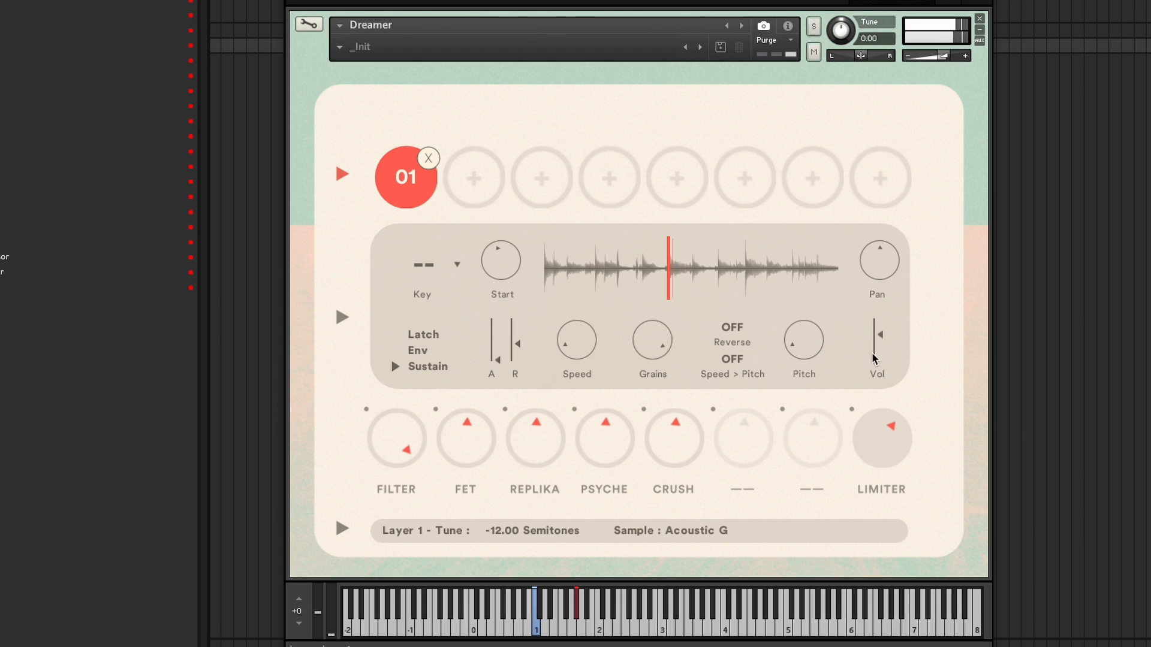
{"action": "left_click", "coordinate": [605, 283]}
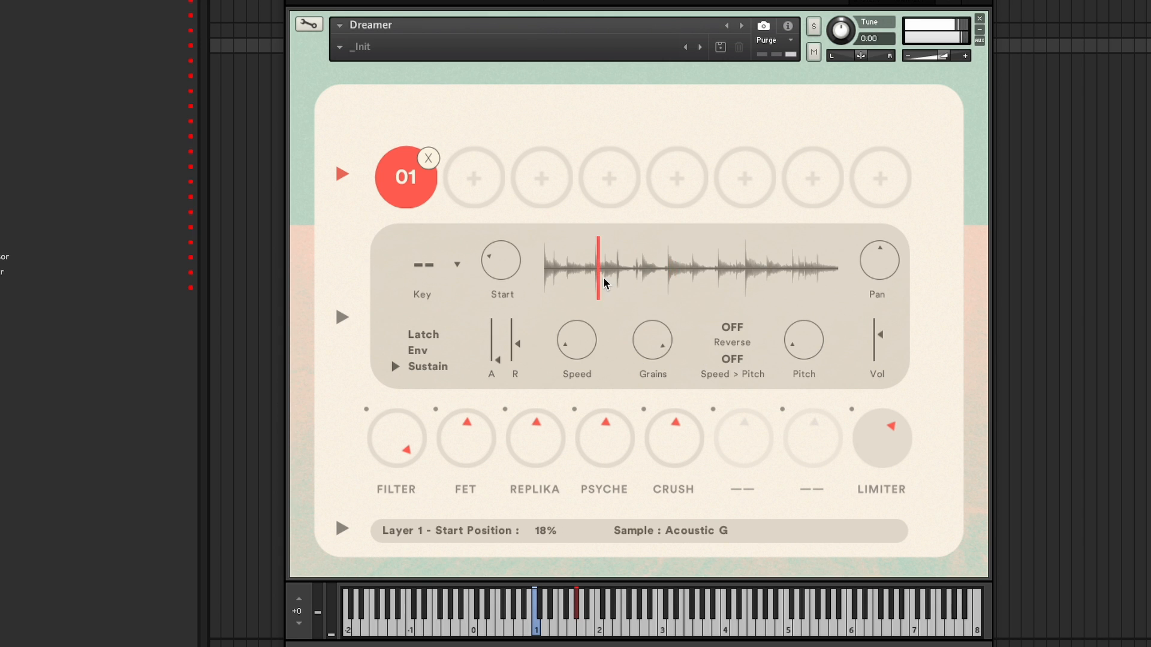
{"action": "left_click", "coordinate": [809, 277]}
{"action": "left_click_drag", "start_coordinate": [775, 364], "coordinate": [713, 133]}
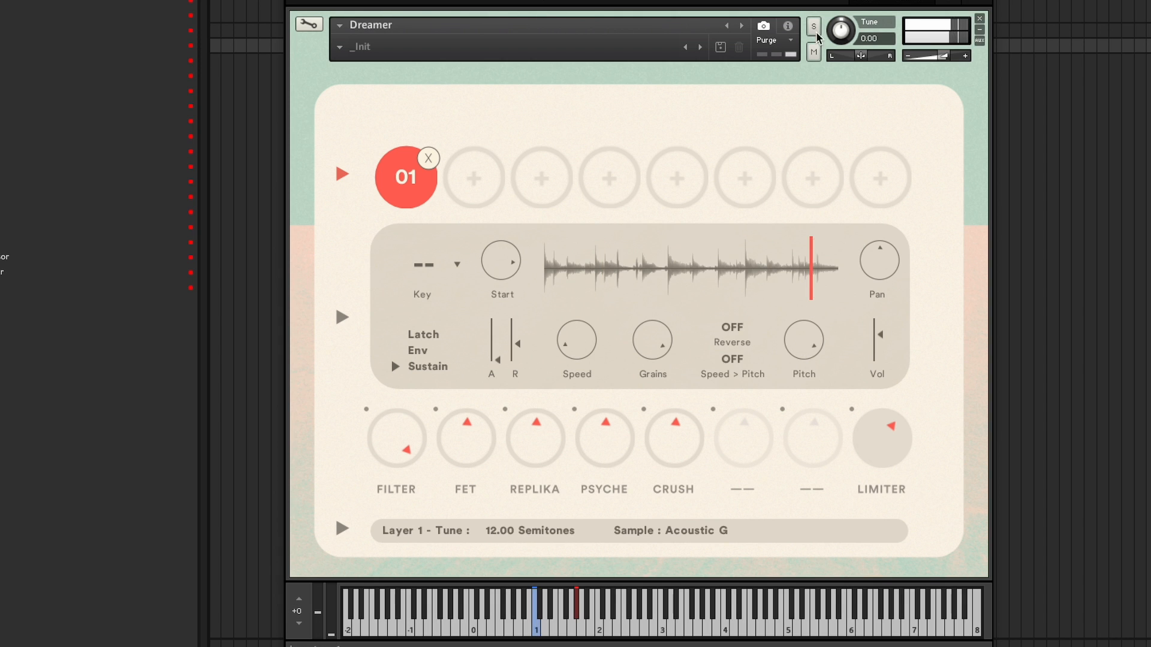
- Lower layer 01's pitch again and audition start positions across the waveform, finishing at 16%
{"action": "left_click", "coordinate": [642, 272]}
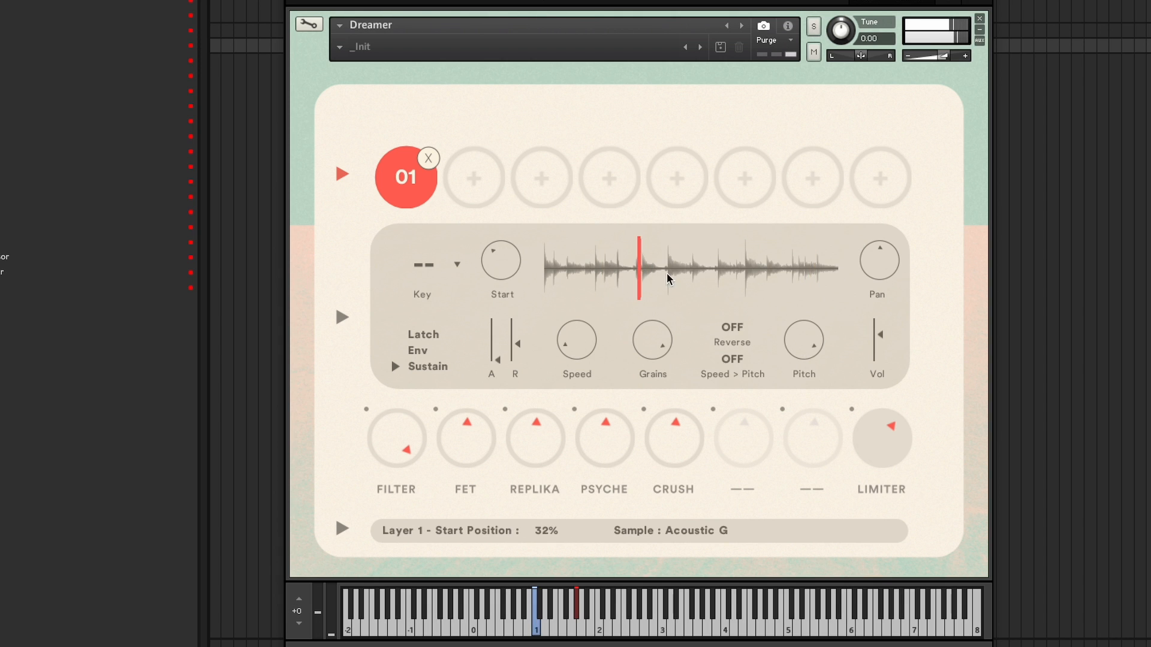
{"action": "left_click", "coordinate": [669, 267]}
{"action": "left_click", "coordinate": [549, 277]}
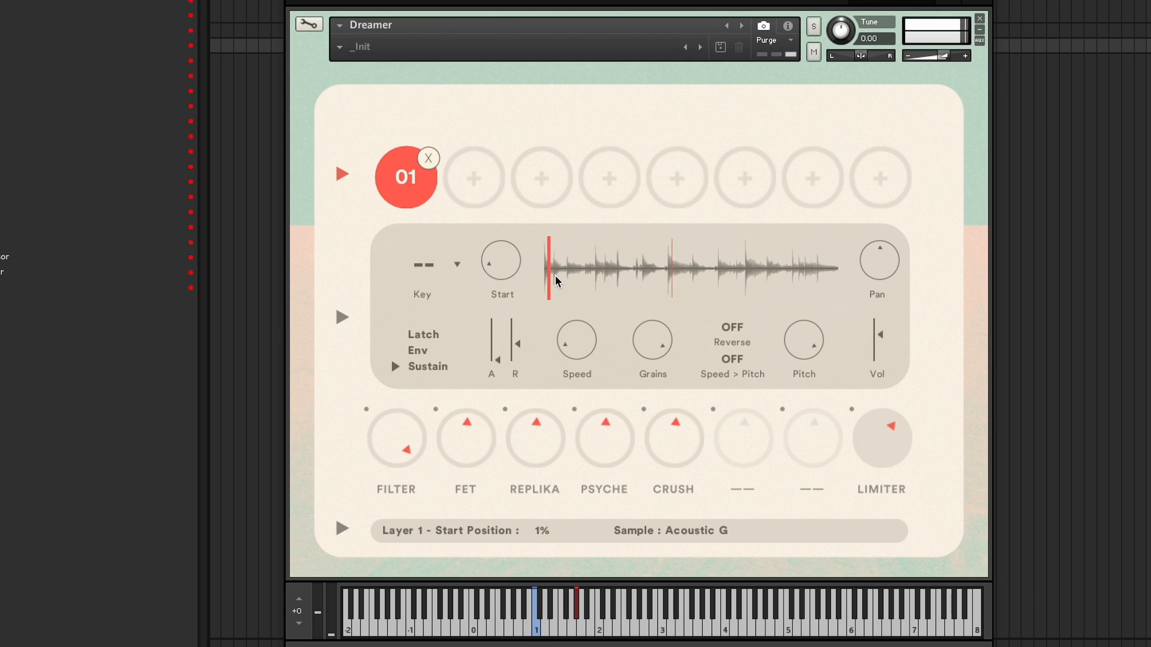
{"action": "left_click", "coordinate": [666, 282]}
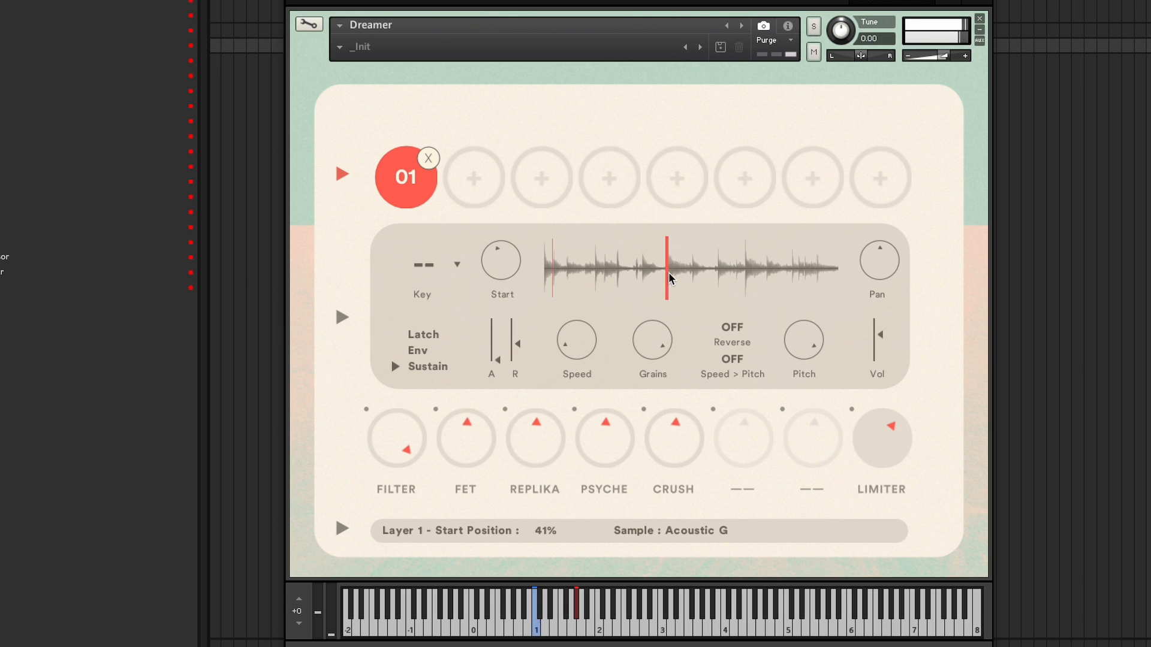
{"action": "left_click", "coordinate": [719, 277]}
{"action": "left_click", "coordinate": [801, 278]}
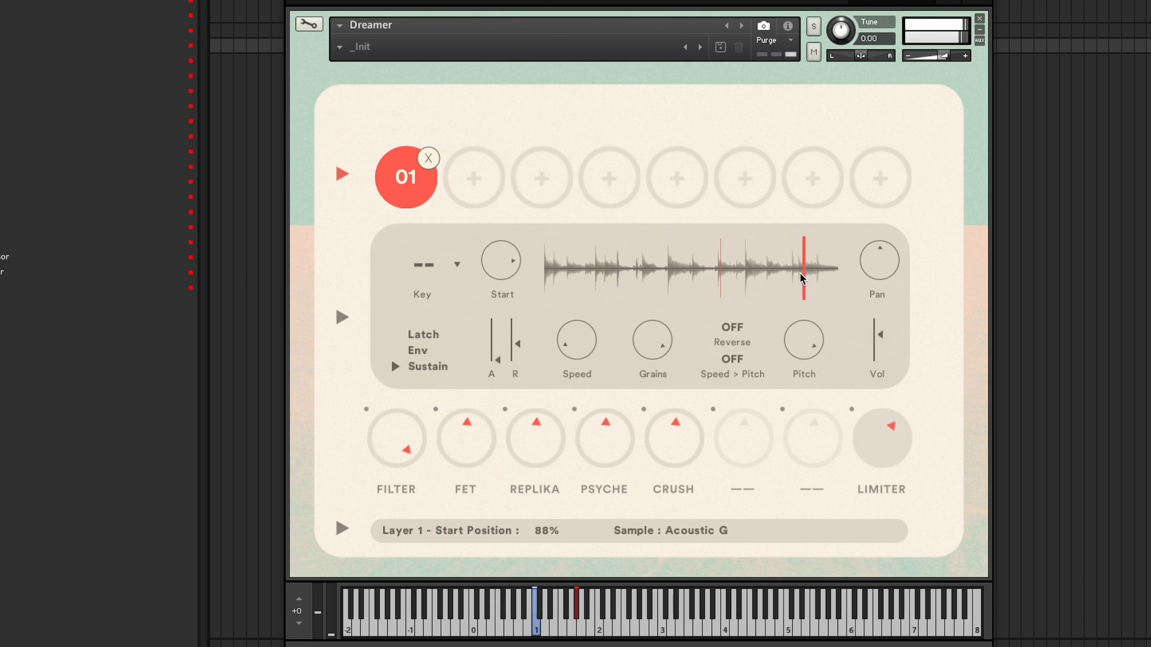
{"action": "left_click_drag", "start_coordinate": [751, 274], "coordinate": [745, 274]}
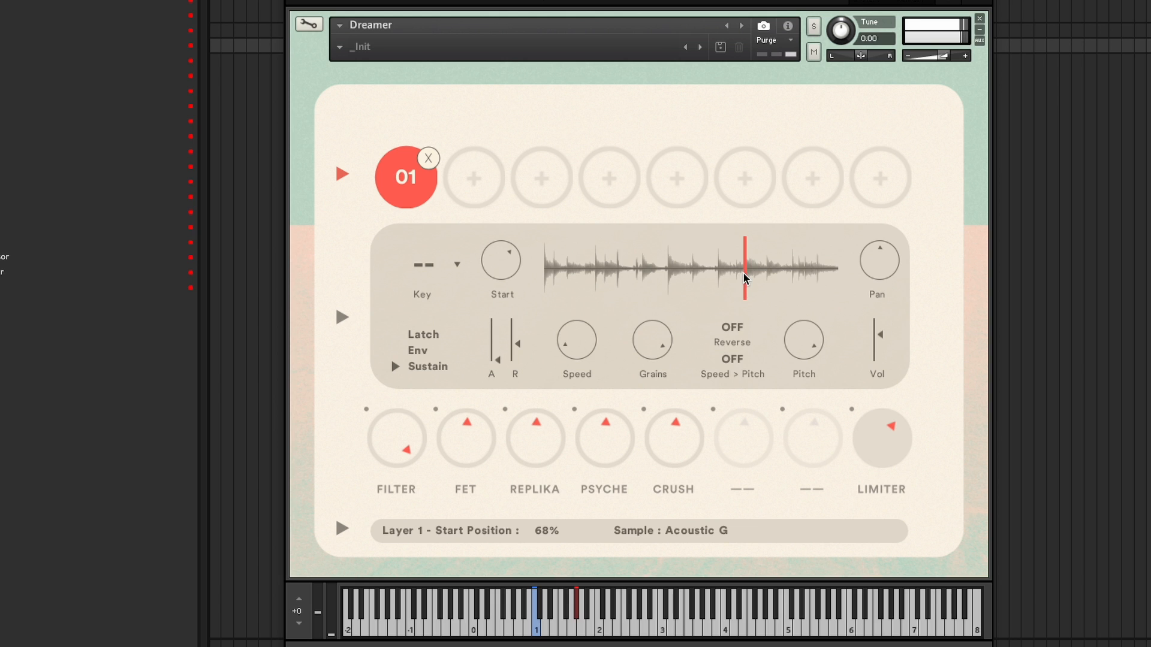
{"action": "left_click_drag", "start_coordinate": [803, 340], "coordinate": [799, 518]}
{"action": "left_click", "coordinate": [682, 279]}
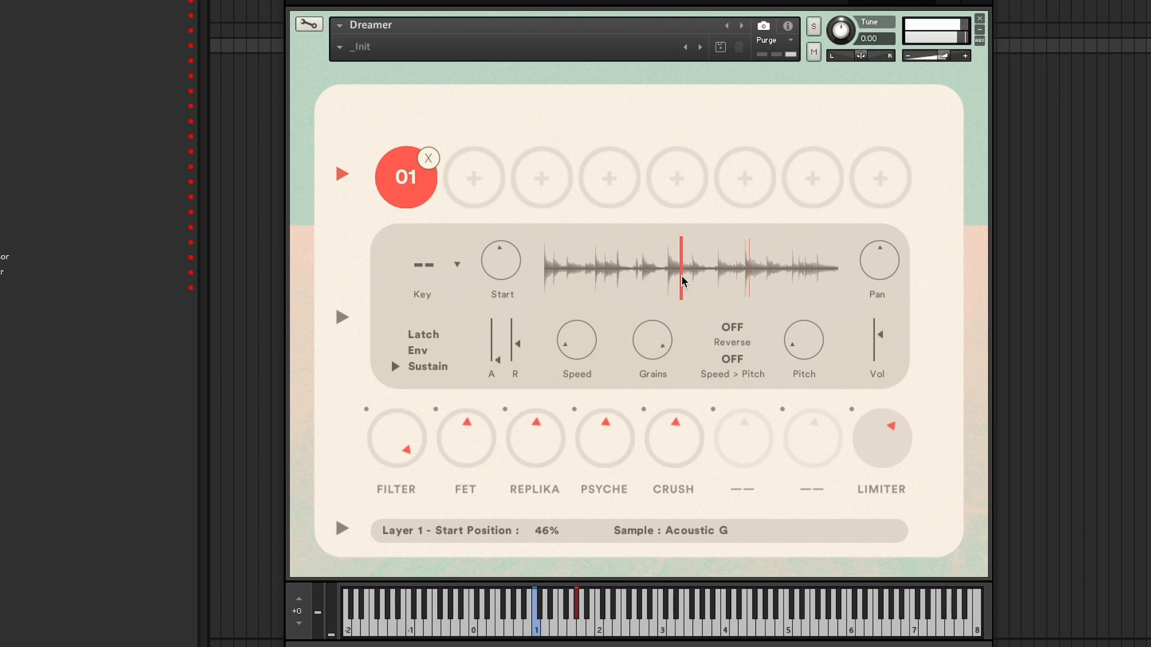
{"action": "left_click", "coordinate": [604, 274]}
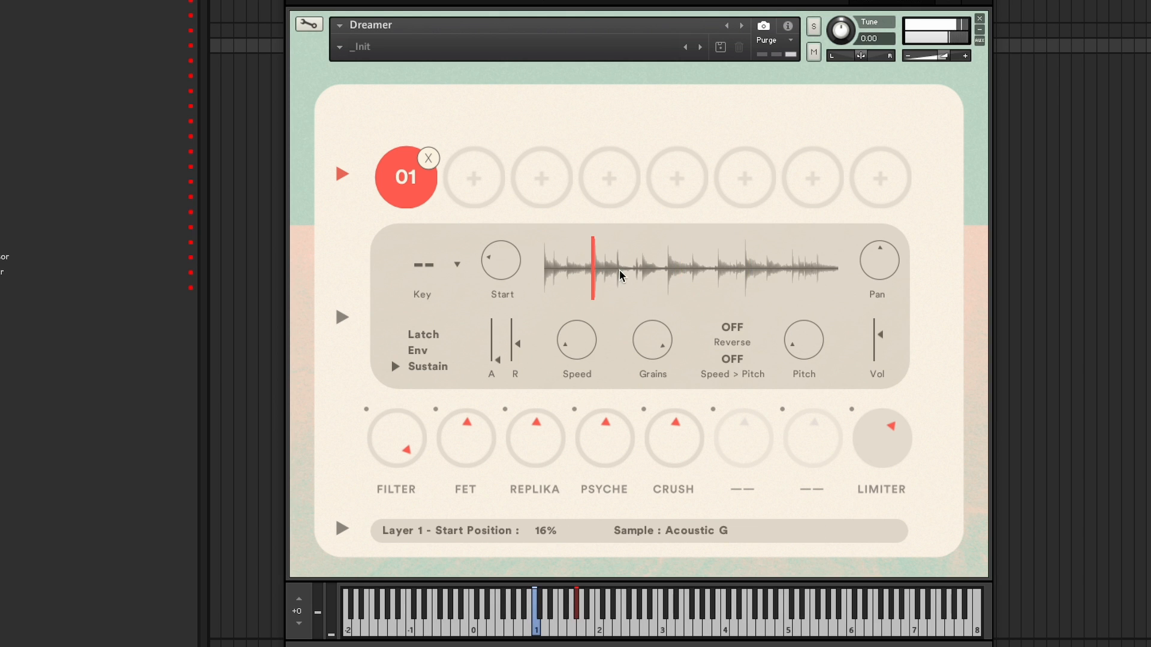
- Audition start positions on layer 01's waveform and set its playback Speed to 1.0 X
{"action": "left_click", "coordinate": [643, 274]}
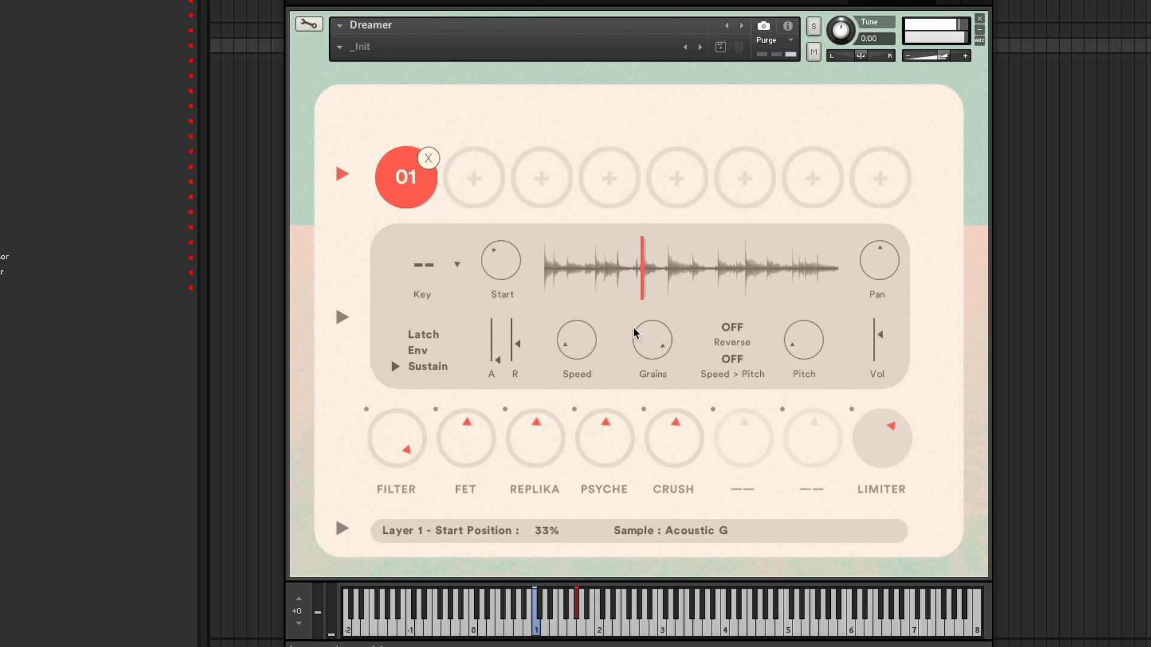
{"action": "left_click_drag", "start_coordinate": [579, 350], "coordinate": [576, 308]}
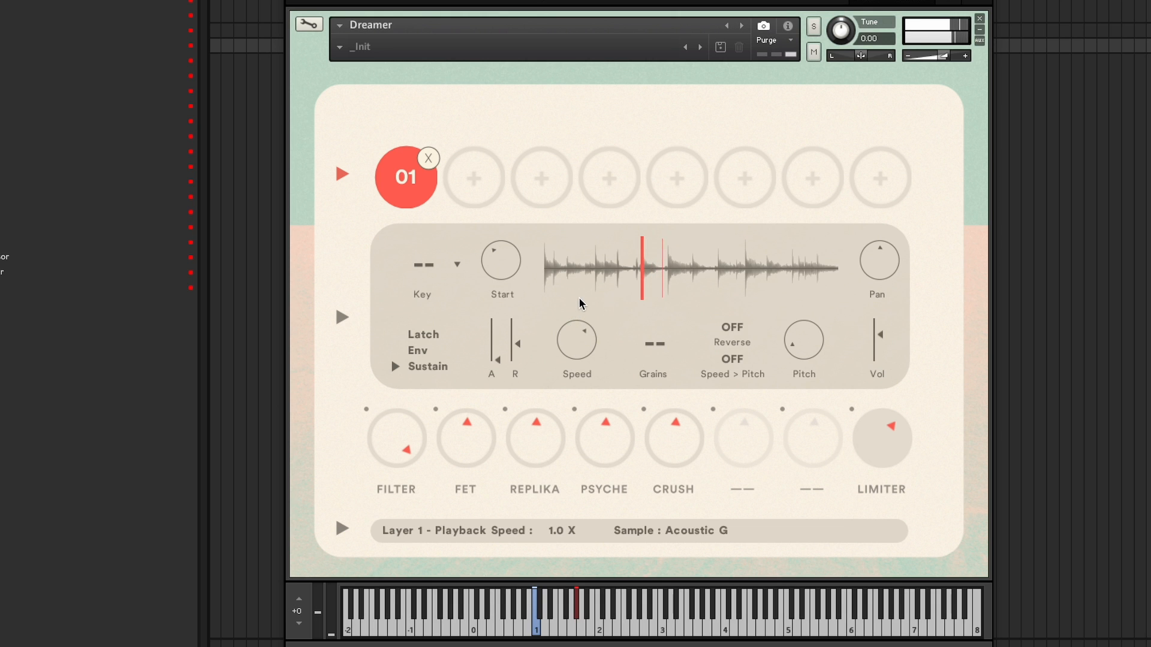
{"action": "left_click", "coordinate": [595, 276]}
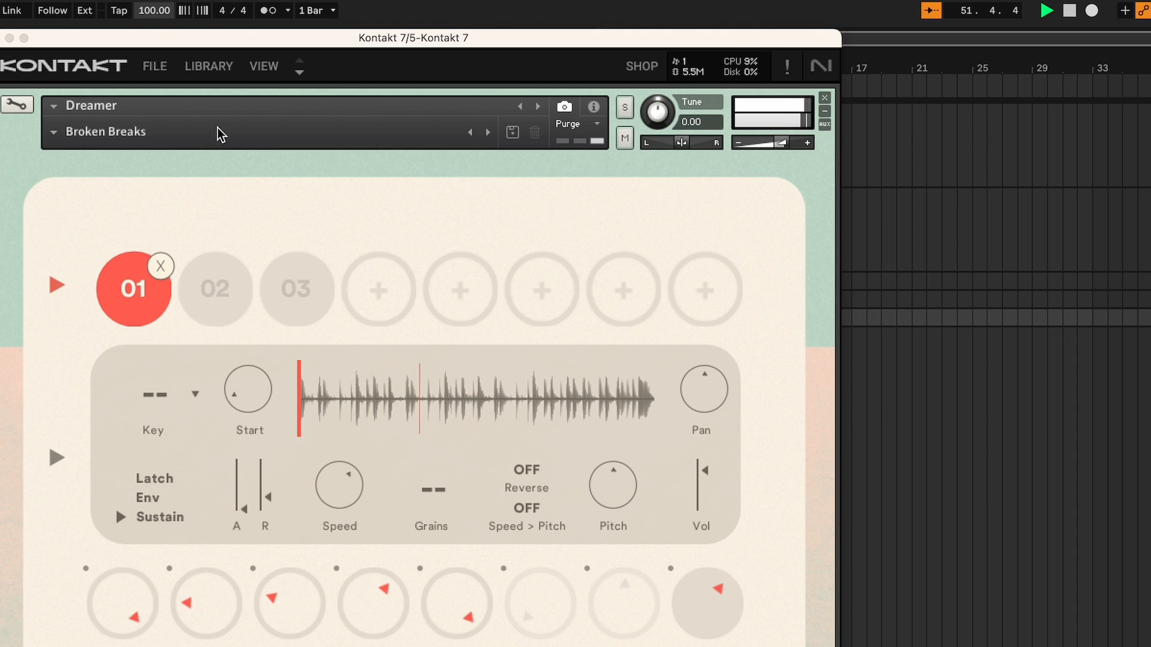
- Set the project tempo to 114 BPM, trying 134, 64, 40 and 112 along the way
{"action": "mouse_move", "coordinate": [174, 16]}
{"action": "left_mouse_down"}
{"action": "mouse_move", "coordinate": [174, 50]}
{"action": "mouse_move", "coordinate": [174, 37]}
{"action": "left_mouse_up"}
{"action": "type", "text": "134"}
{"action": "key", "text": "Return"}
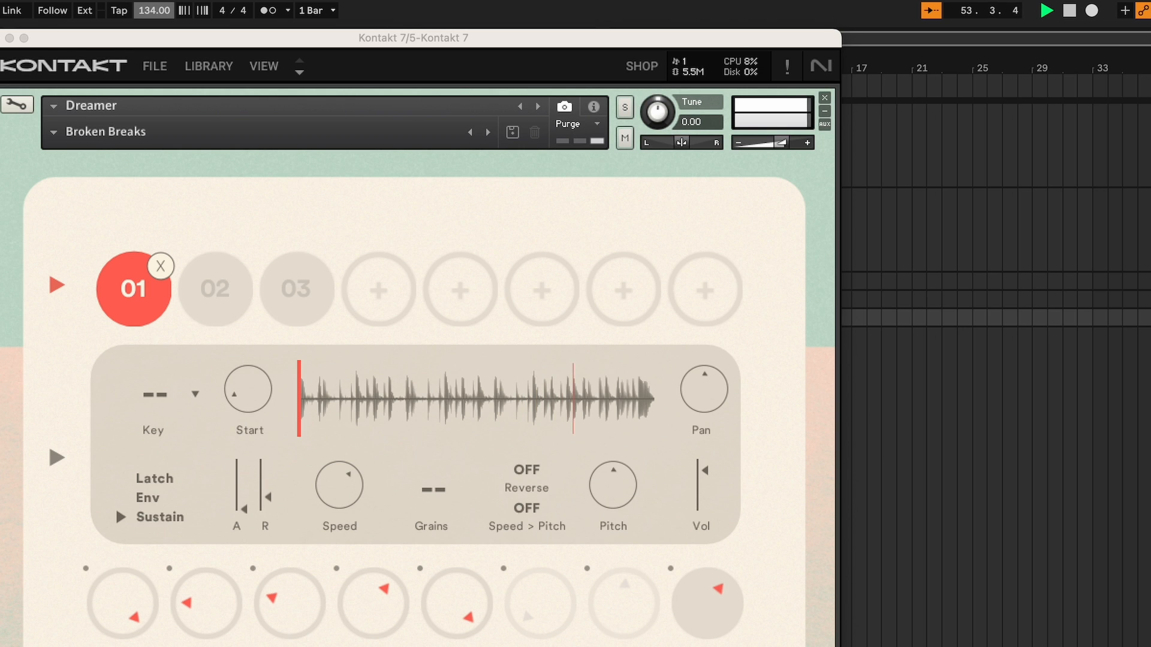
{"action": "type", "text": "64"}
{"action": "key", "text": "Return"}
{"action": "type", "text": "40"}
{"action": "key", "text": "Return"}
{"action": "type", "text": "112"}
{"action": "key", "text": "Return"}
{"action": "type", "text": "114"}
{"action": "key", "text": "Return"}
- Turn Reverse on for layer 01 of the Broken Breaks preset and audition start positions around 21% and 58%
{"action": "left_click", "coordinate": [481, 397]}
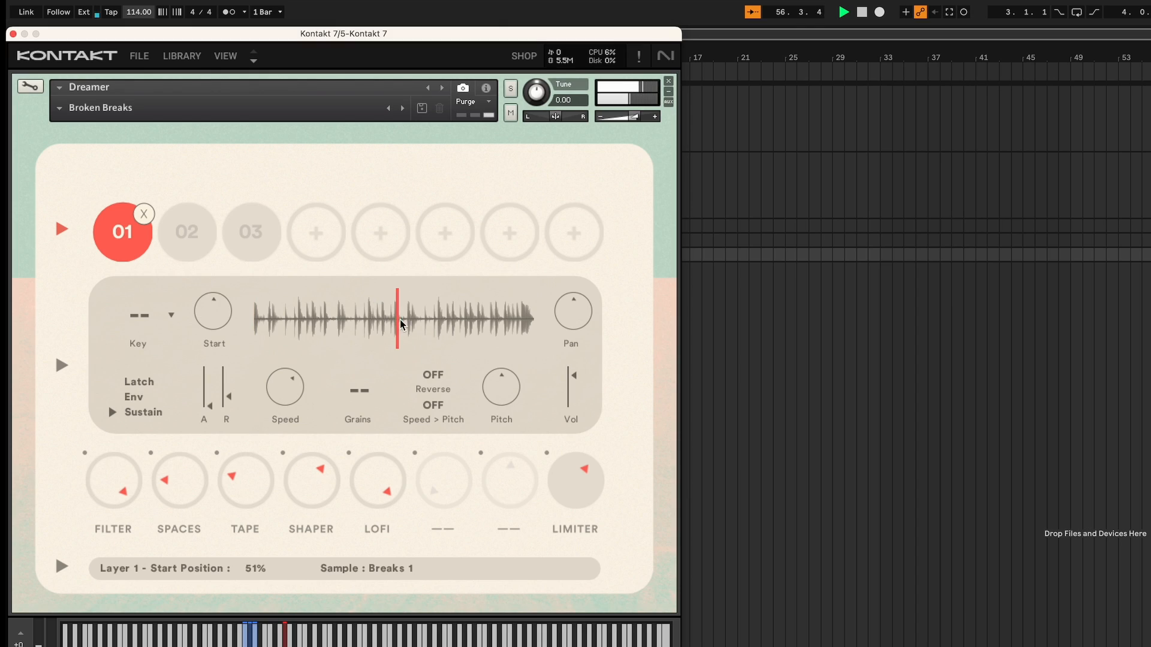
{"action": "left_click", "coordinate": [433, 376]}
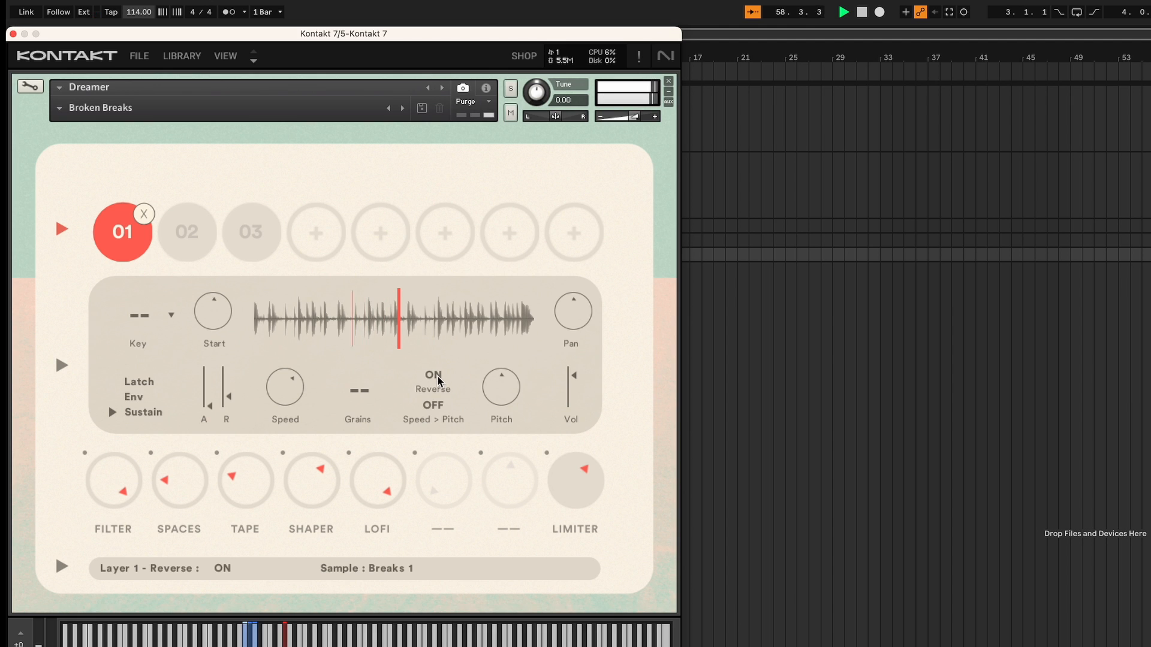
{"action": "left_click", "coordinate": [317, 330]}
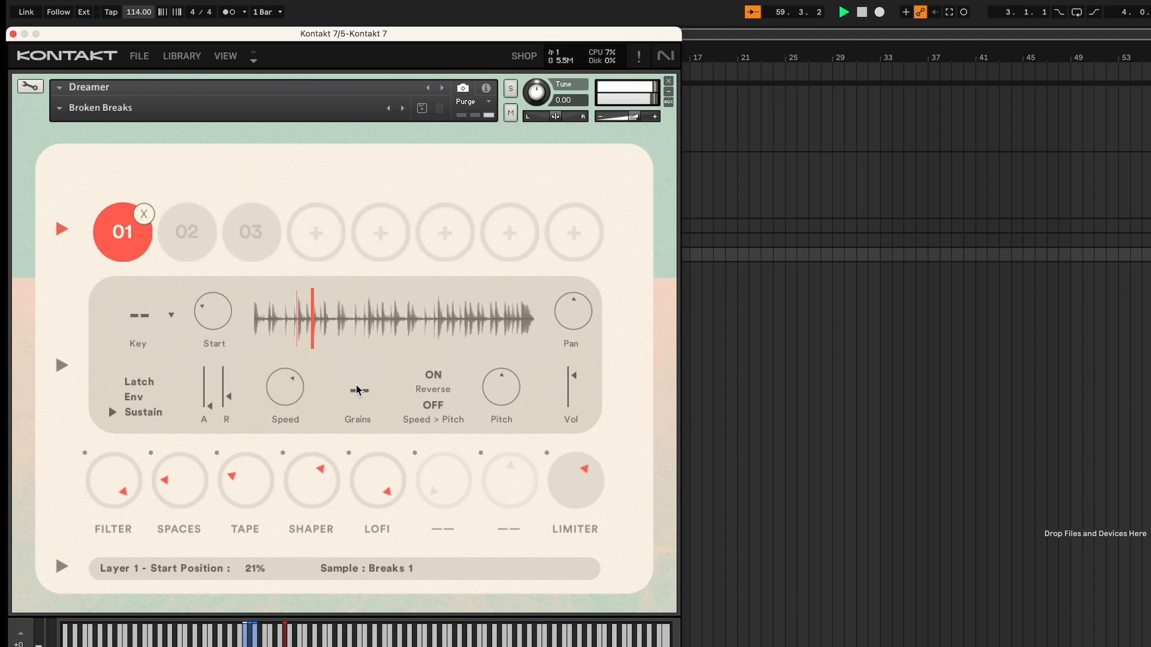
{"action": "left_click", "coordinate": [417, 328]}
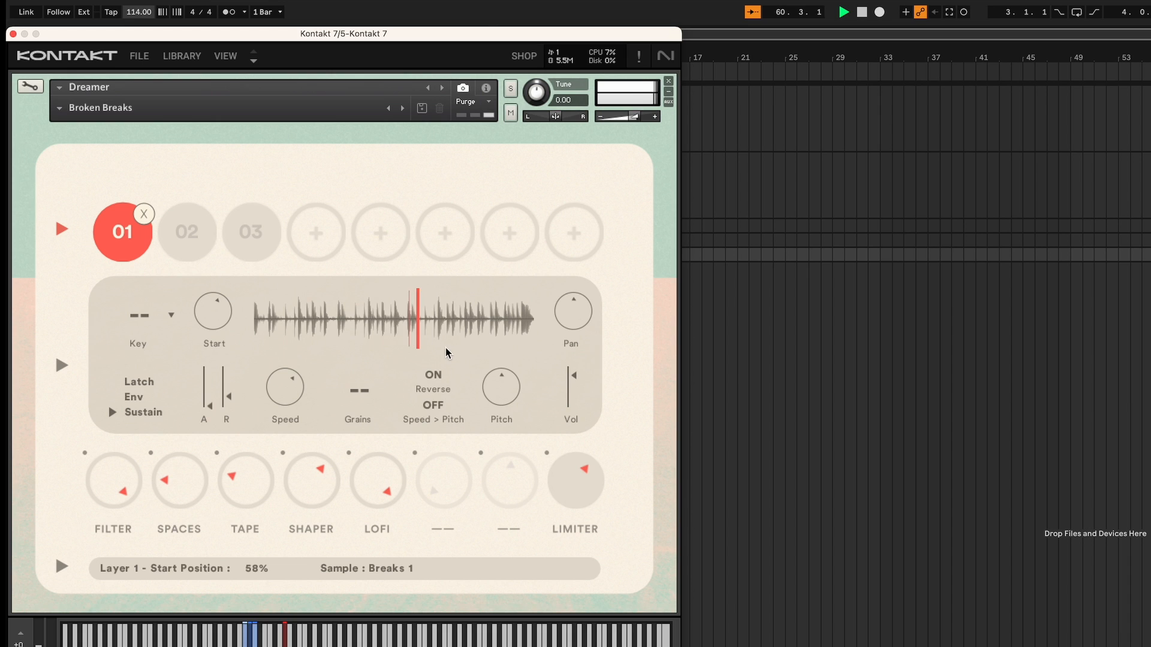
- Adjust layer 01's pan and lower its volume to -8.9 dB
{"action": "left_click_drag", "start_coordinate": [573, 303], "coordinate": [578, 271]}
{"action": "mouse_move", "coordinate": [574, 376]}
{"action": "left_mouse_down"}
{"action": "mouse_move", "coordinate": [574, 411]}
{"action": "mouse_move", "coordinate": [574, 388]}
{"action": "left_mouse_up"}
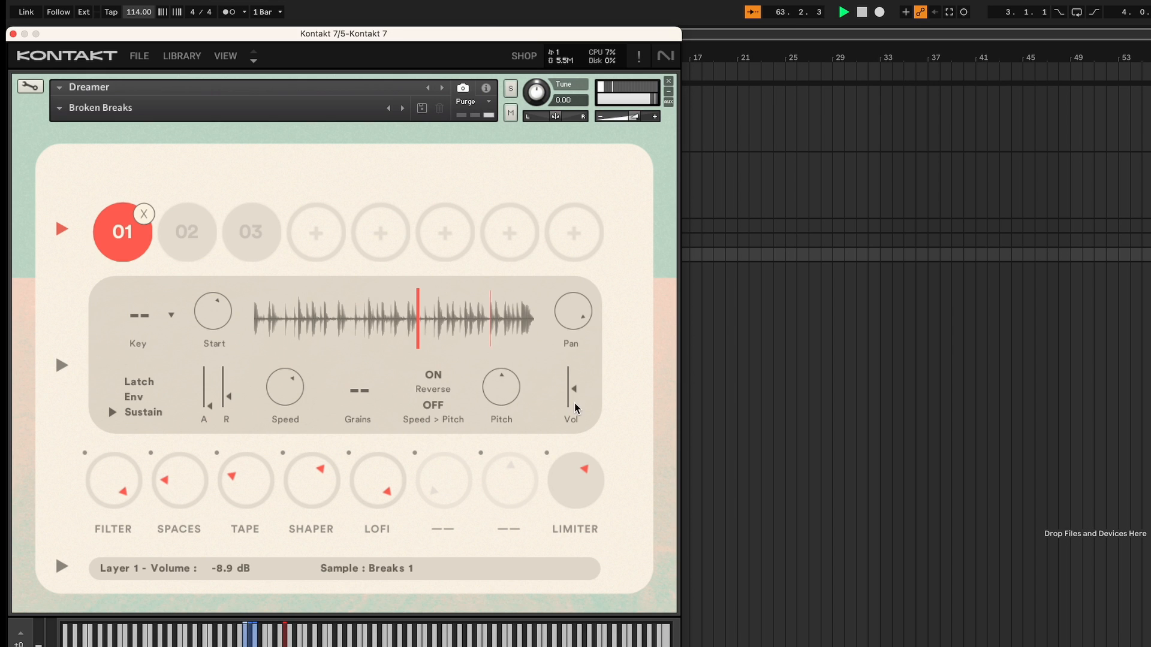
- Select layers 02 and 03, then adjust layer 03's pan and raise its volume
{"action": "left_click", "coordinate": [193, 231]}
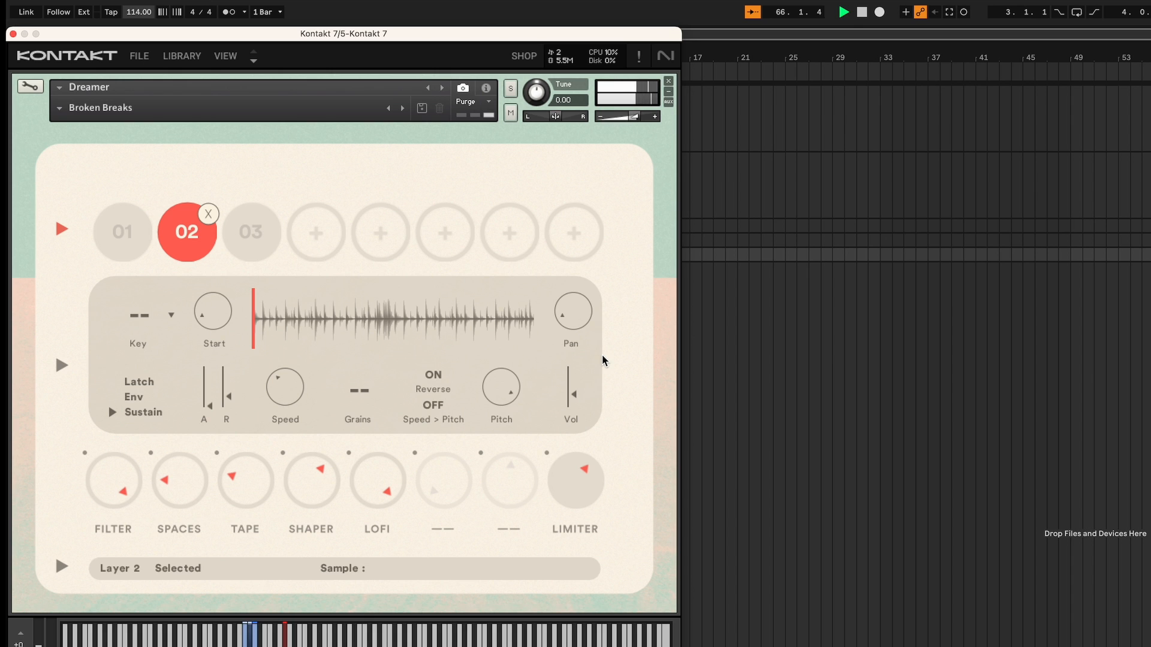
{"action": "left_click", "coordinate": [251, 234]}
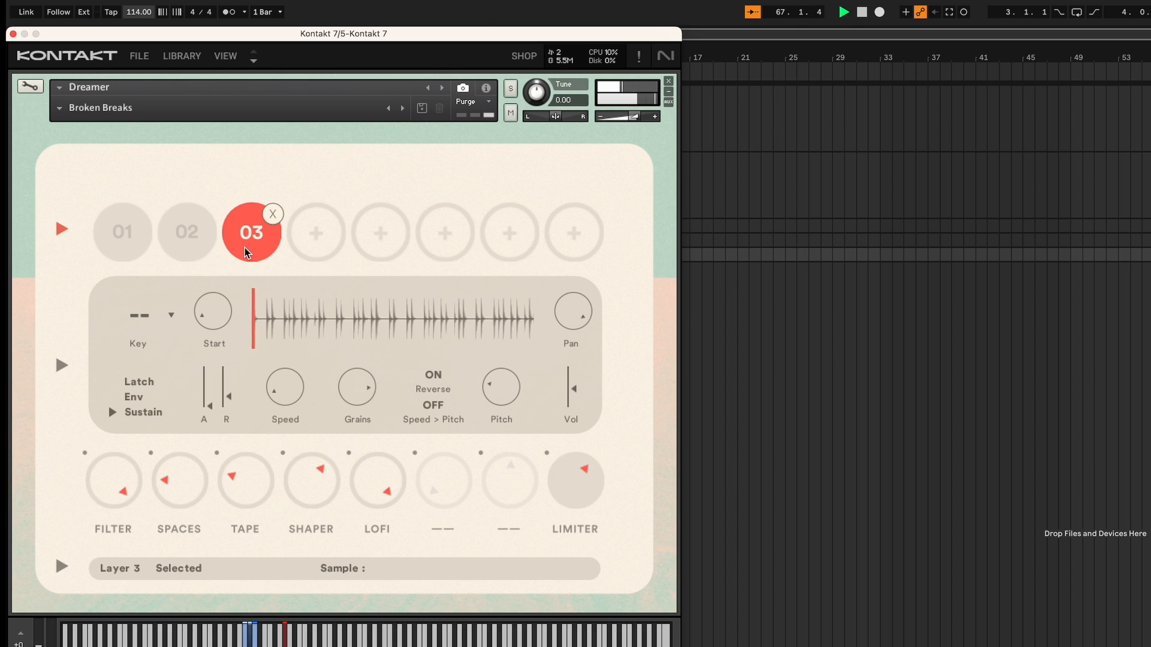
{"action": "left_click_drag", "start_coordinate": [582, 319], "coordinate": [579, 340]}
{"action": "mouse_move", "coordinate": [574, 384]}
{"action": "left_mouse_down"}
{"action": "mouse_move", "coordinate": [579, 396]}
{"action": "mouse_move", "coordinate": [578, 370]}
{"action": "left_mouse_up"}
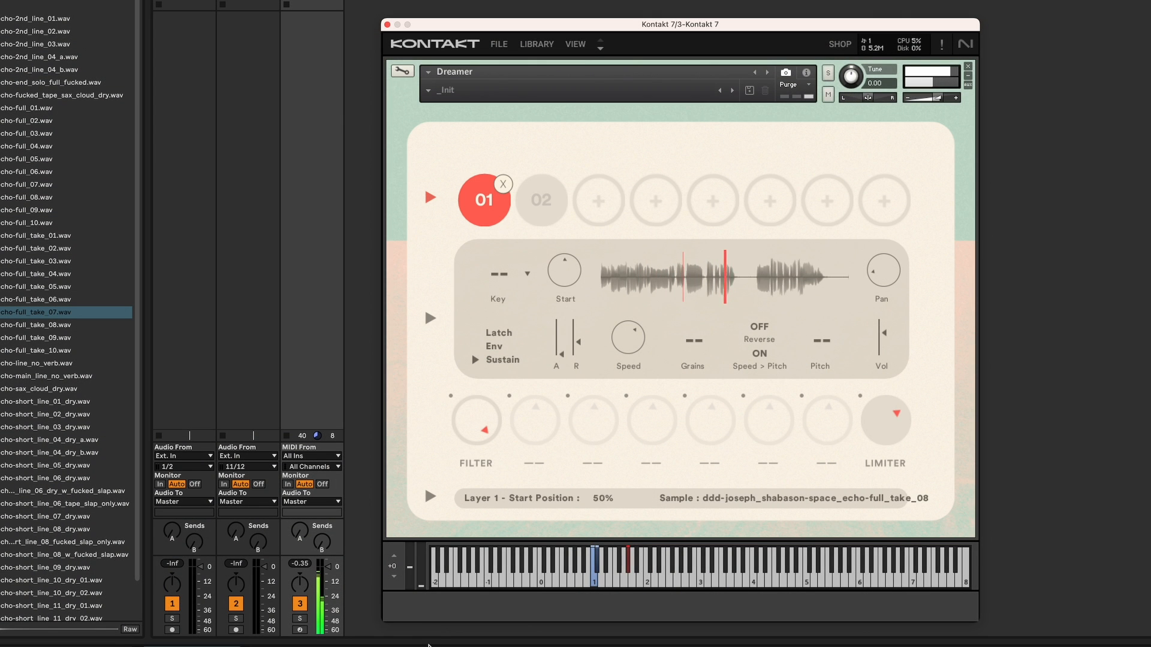
- Turn up the Filter and load Replika into the second effect slot with Ping-Pong on
{"action": "left_click_drag", "start_coordinate": [478, 417], "coordinate": [497, 402]}
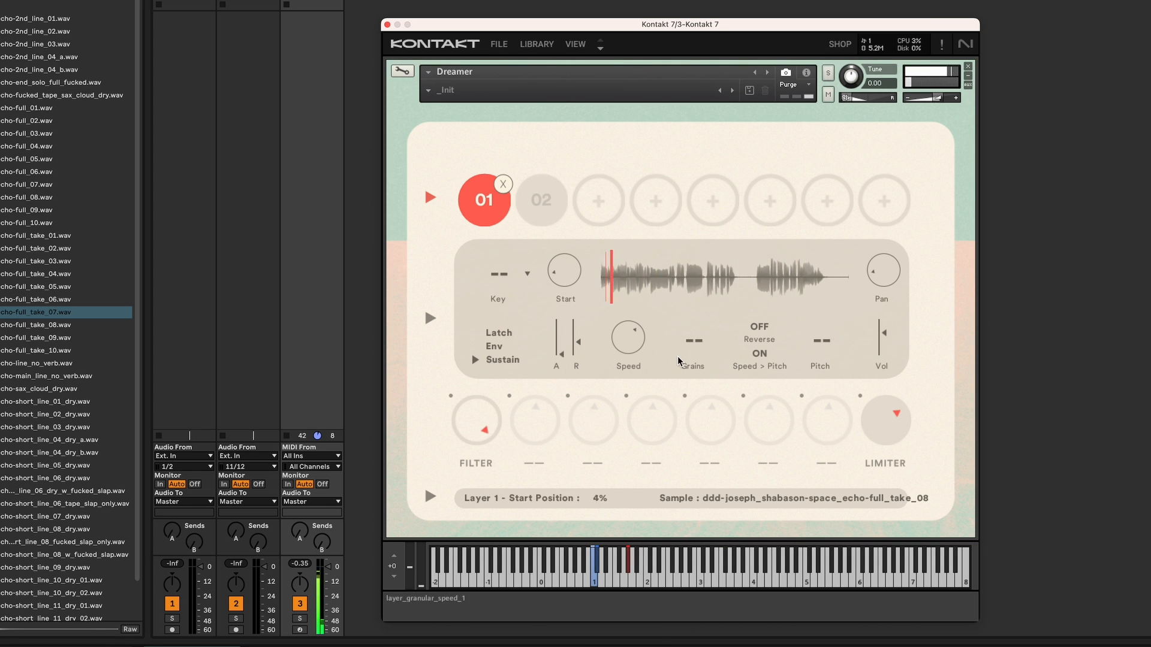
{"action": "left_click", "coordinate": [537, 465]}
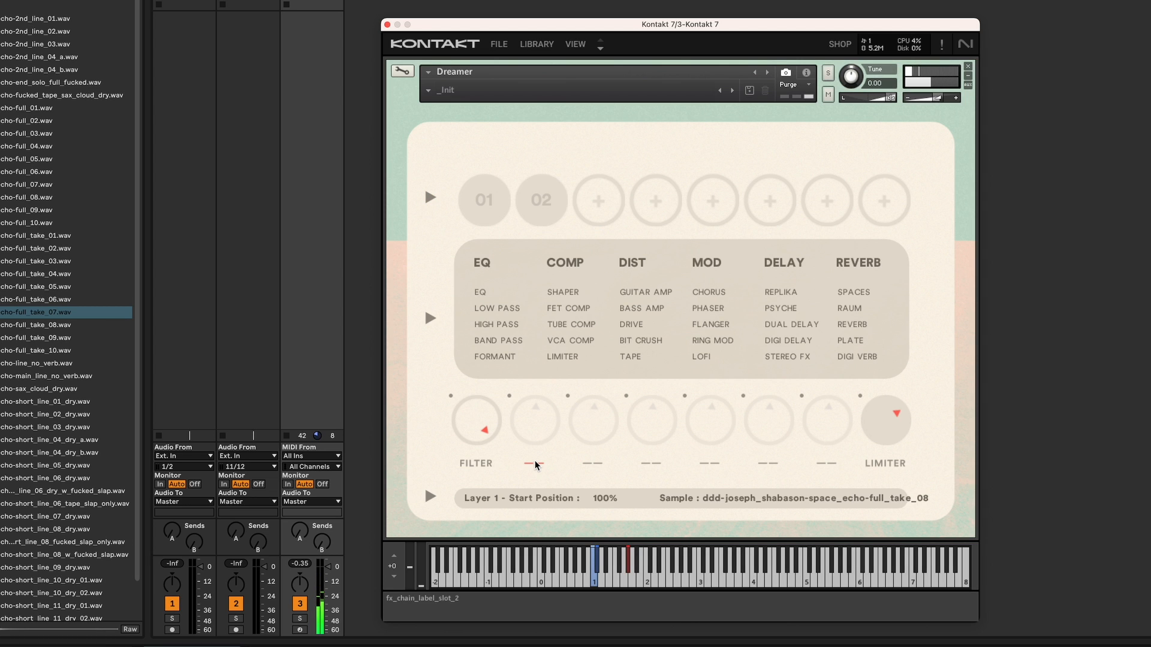
{"action": "left_click", "coordinate": [781, 293]}
{"action": "left_click", "coordinate": [843, 338]}
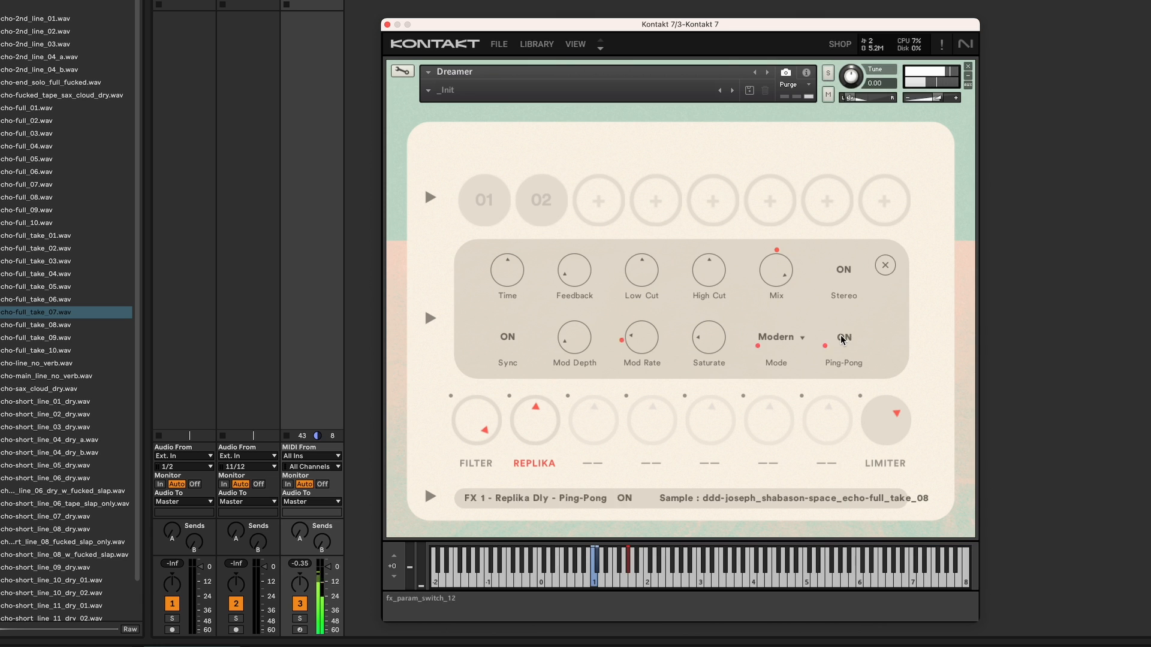
- Raise Replika's Feedback and set its Mode to Analog
{"action": "left_click_drag", "start_coordinate": [576, 278], "coordinate": [569, 241]}
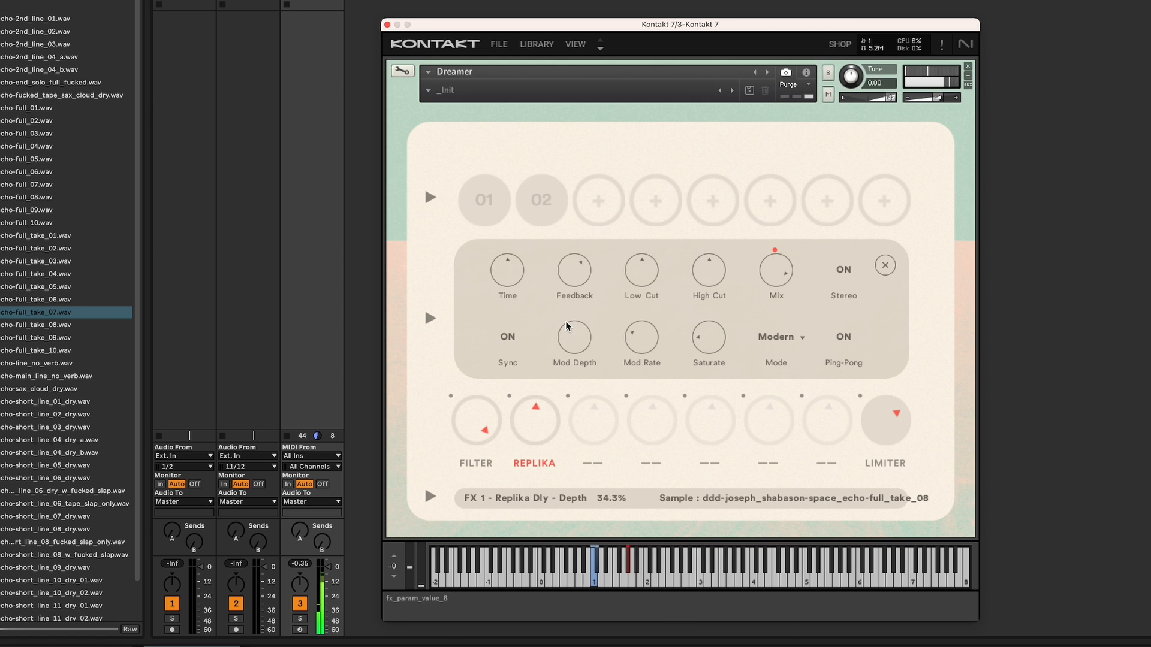
{"action": "left_click", "coordinate": [779, 337]}
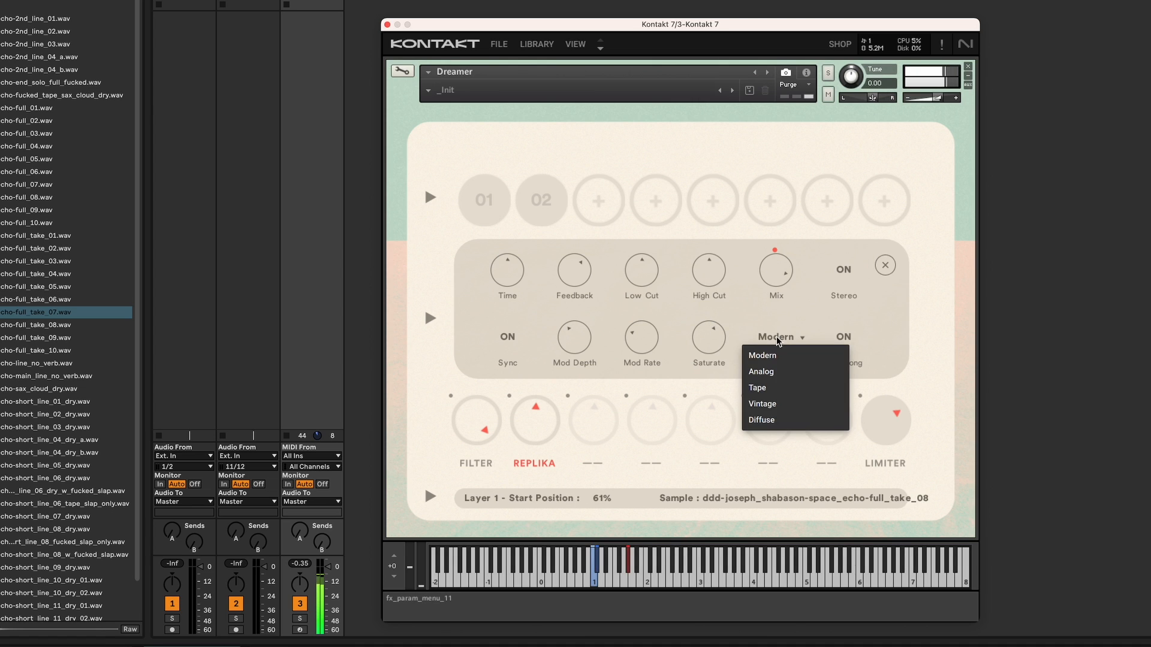
{"action": "left_click", "coordinate": [771, 372]}
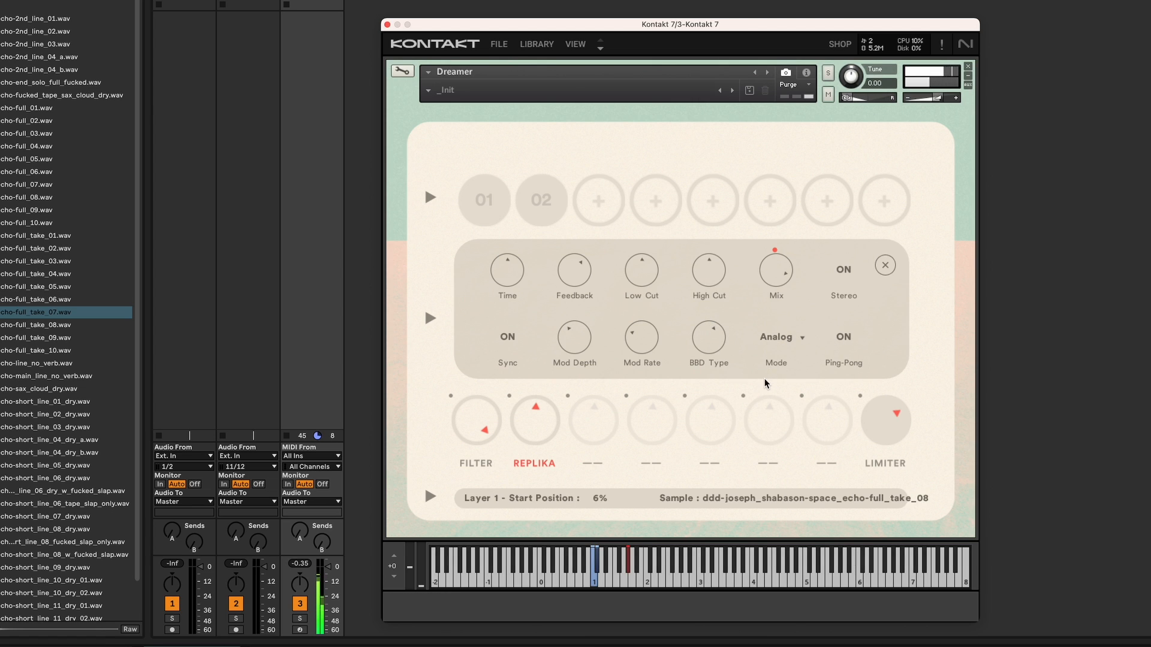
- Load Bit Crush into the third effect slot in place of a briefly added Dual Delay
{"action": "left_click", "coordinate": [595, 465]}
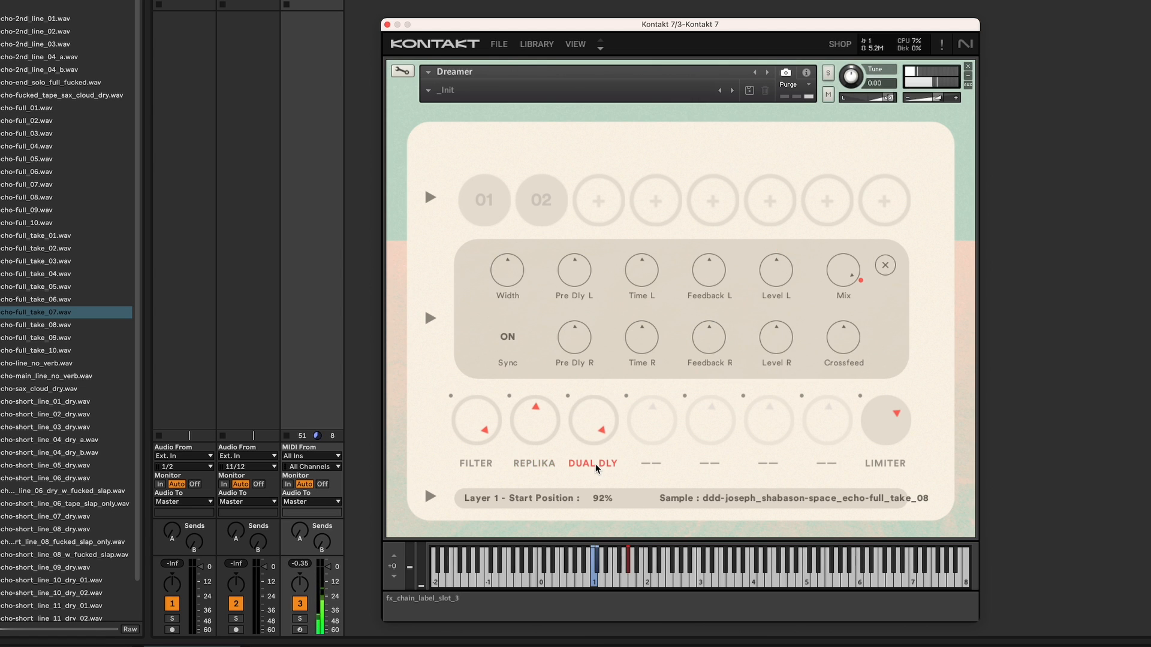
{"action": "left_click", "coordinate": [885, 266]}
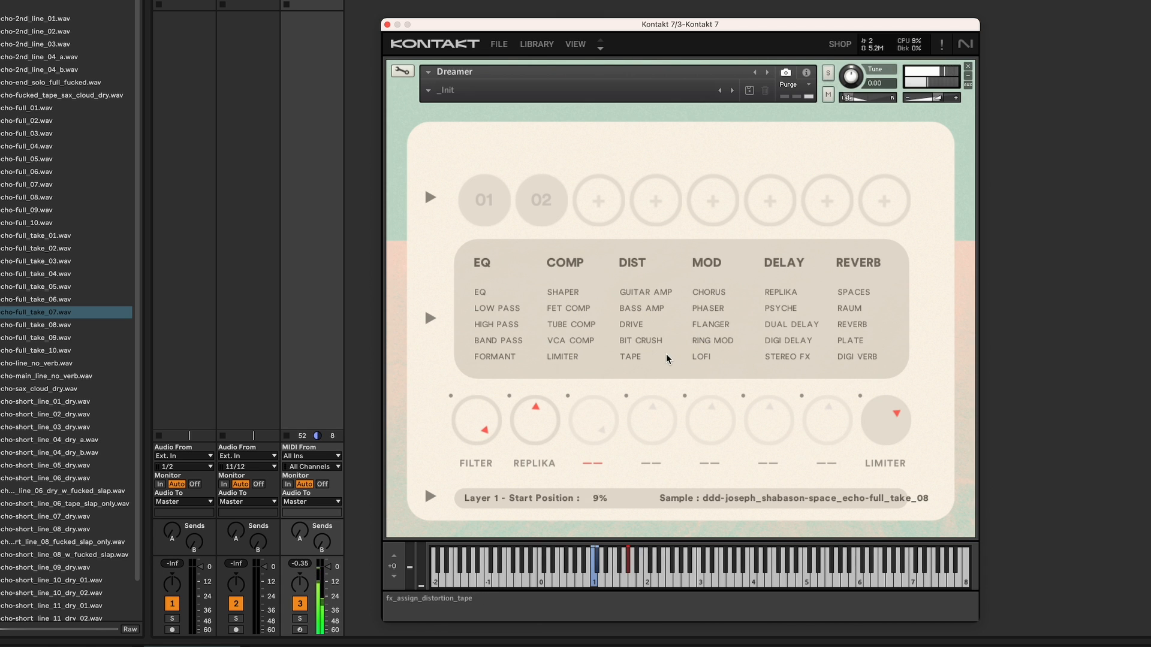
{"action": "left_click", "coordinate": [642, 345]}
- Raise the Crush effect's Crunch amount and turn up the Crush slot's knob
{"action": "mouse_move", "coordinate": [594, 423]}
{"action": "left_mouse_down"}
{"action": "mouse_move", "coordinate": [591, 495]}
{"action": "mouse_move", "coordinate": [597, 422]}
{"action": "left_mouse_up"}
{"action": "left_click_drag", "start_coordinate": [575, 339], "coordinate": [586, 313]}
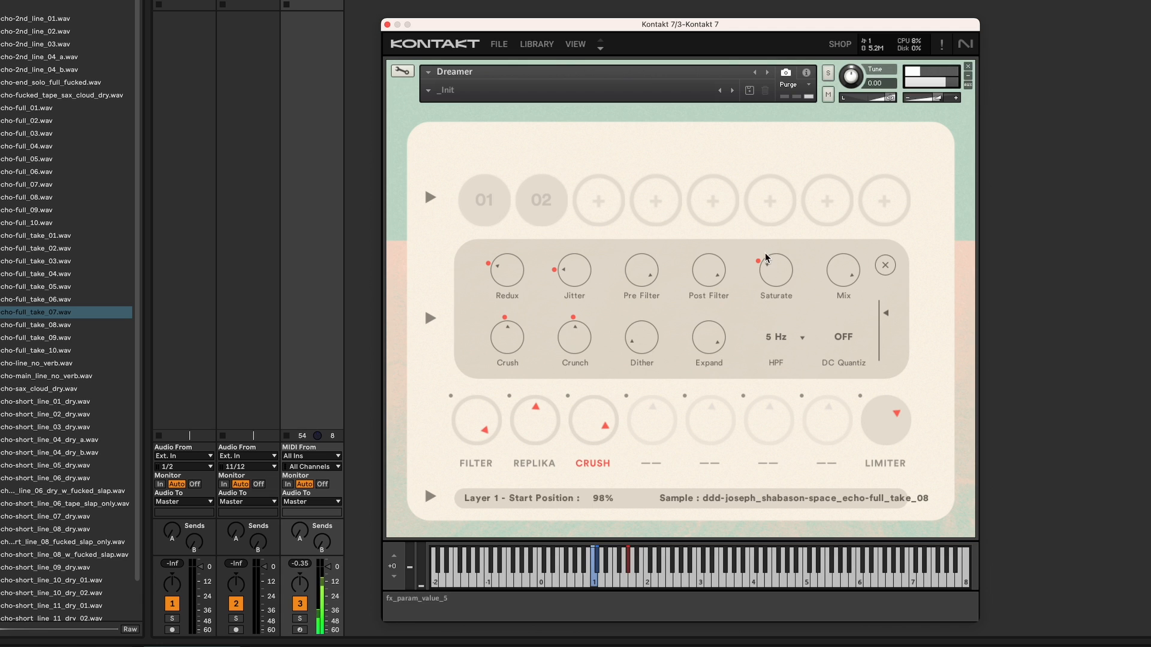
{"action": "mouse_move", "coordinate": [596, 412]}
{"action": "left_mouse_down"}
{"action": "mouse_move", "coordinate": [610, 486]}
{"action": "mouse_move", "coordinate": [603, 406]}
{"action": "left_mouse_up"}
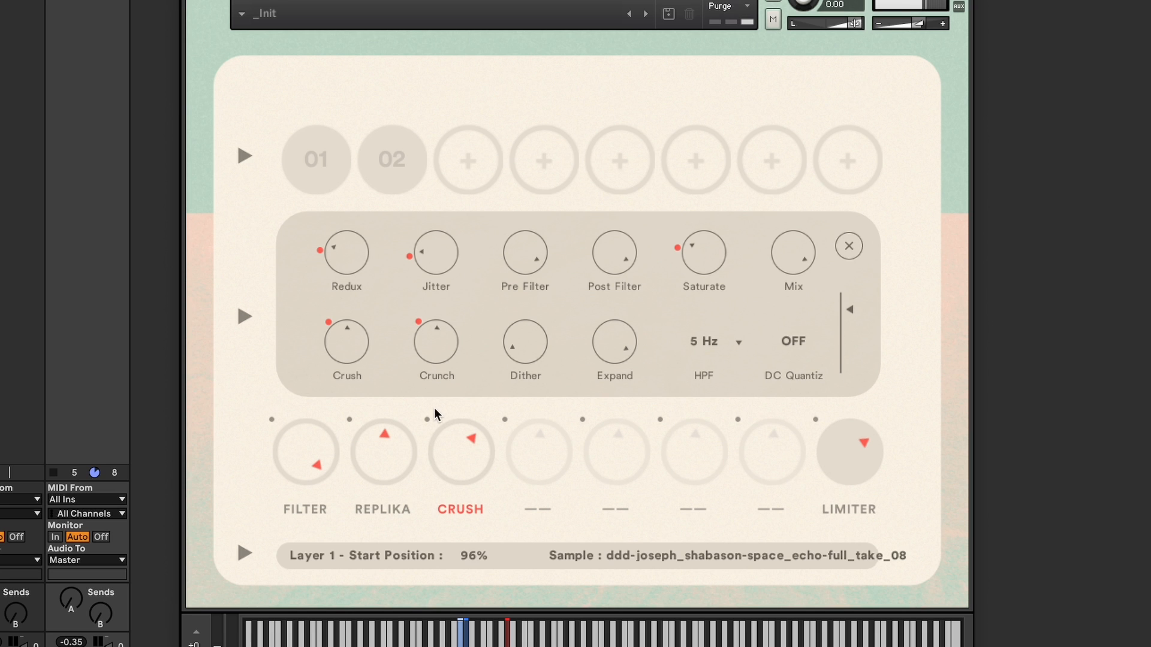
- Bypass and re-enable the Replika and Crush effects, then move Crush ahead of Replika in the chain
{"action": "left_click", "coordinate": [568, 396]}
{"action": "left_click", "coordinate": [350, 419]}
{"action": "left_click", "coordinate": [349, 419]}
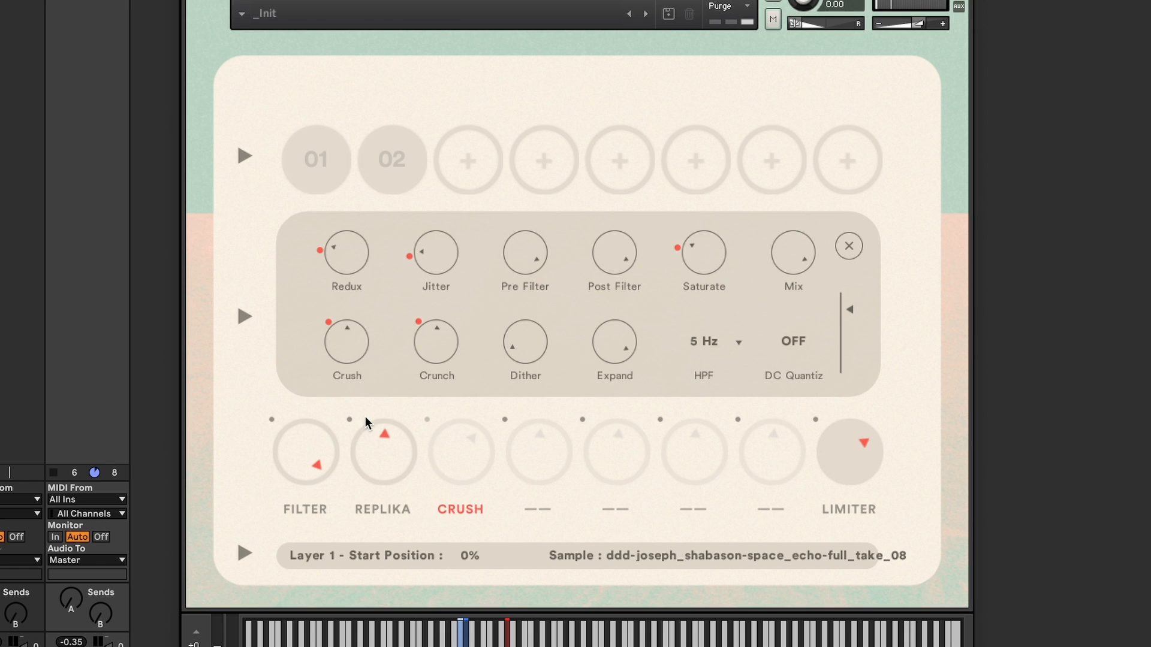
{"action": "left_click", "coordinate": [427, 419]}
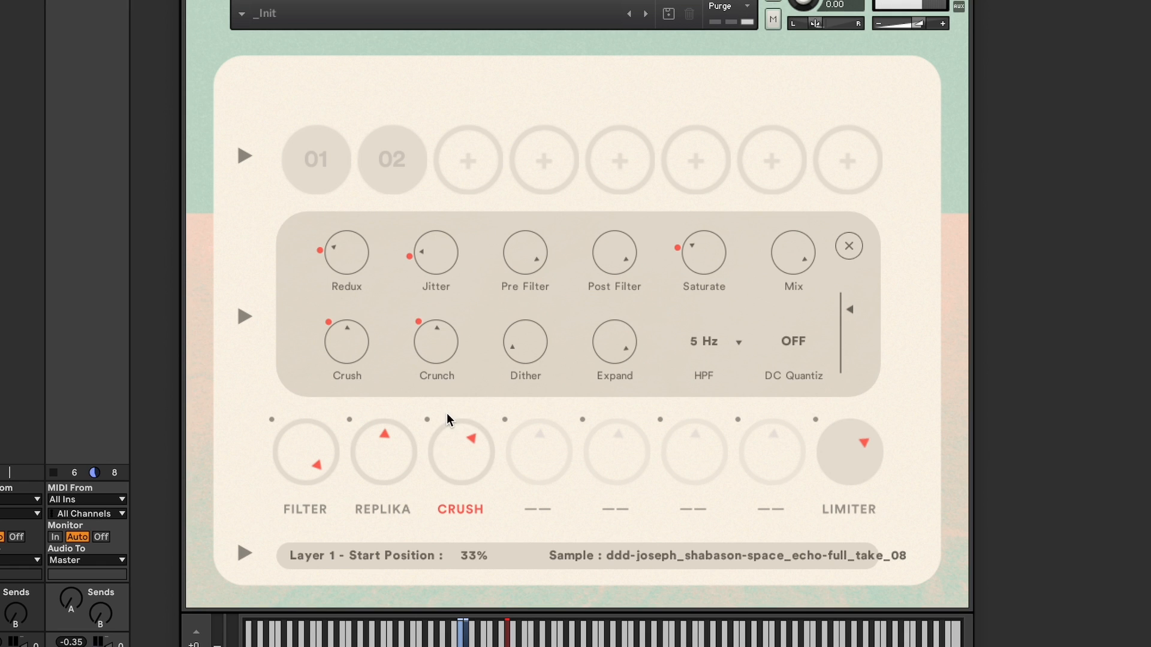
{"action": "left_click_drag", "start_coordinate": [455, 508], "coordinate": [387, 511]}
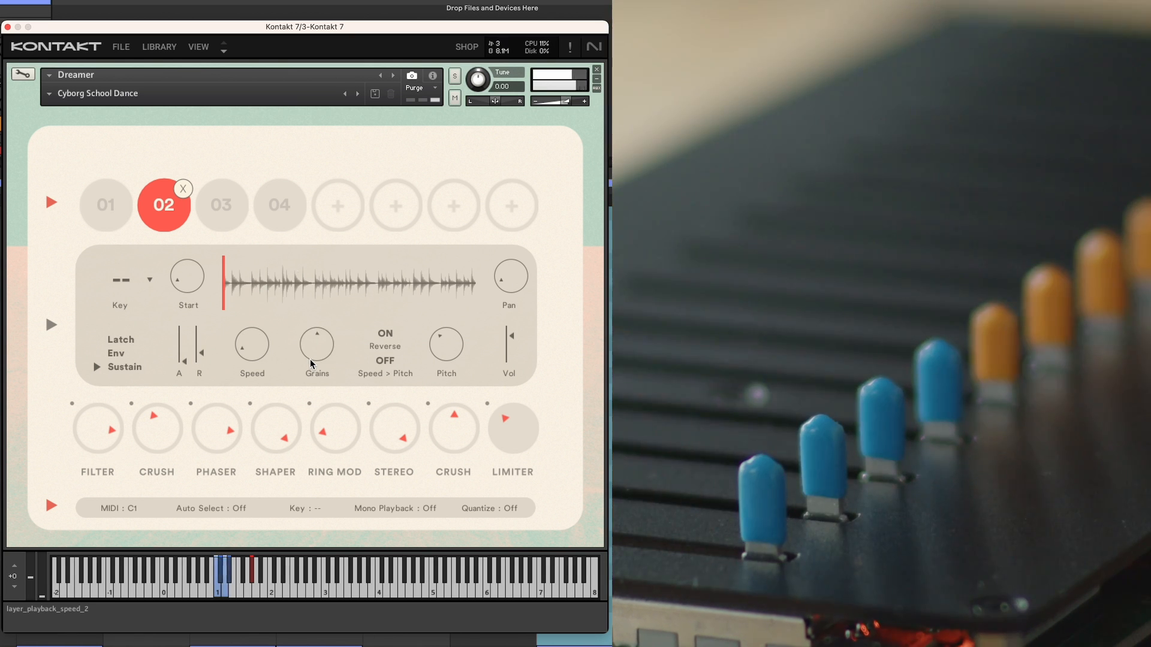
- Select layer 03 in the Cyborg School Dance preset and inspect its Shaper effect slot
{"action": "left_click", "coordinate": [217, 225]}
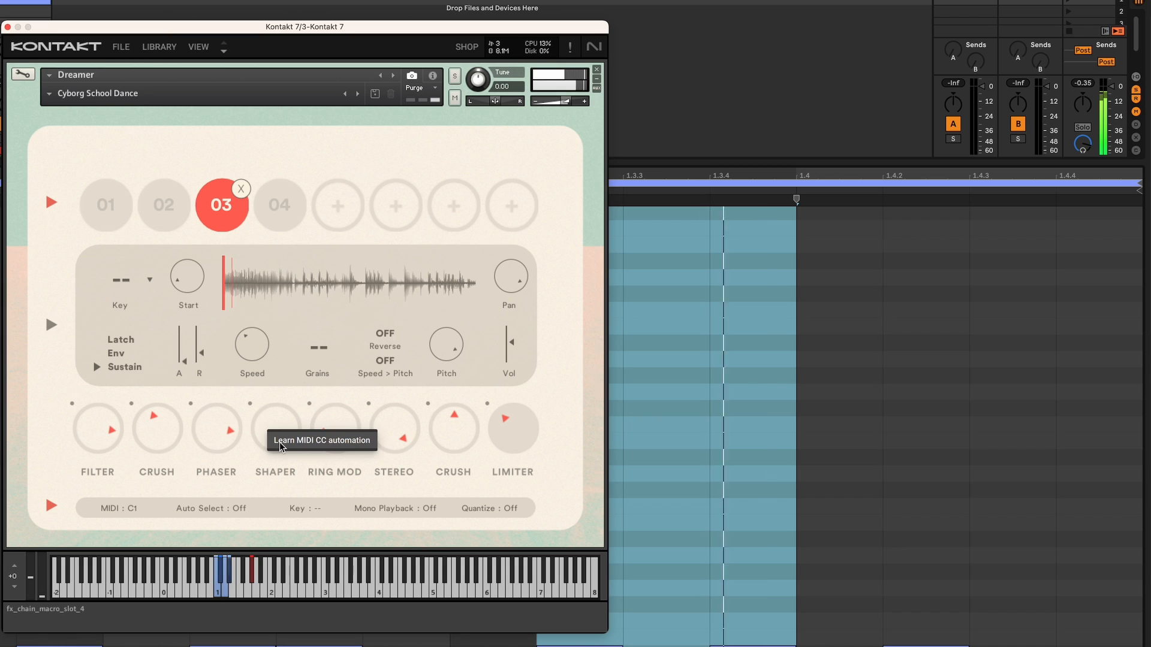
{"action": "left_click_drag", "start_coordinate": [280, 444], "coordinate": [279, 443]}
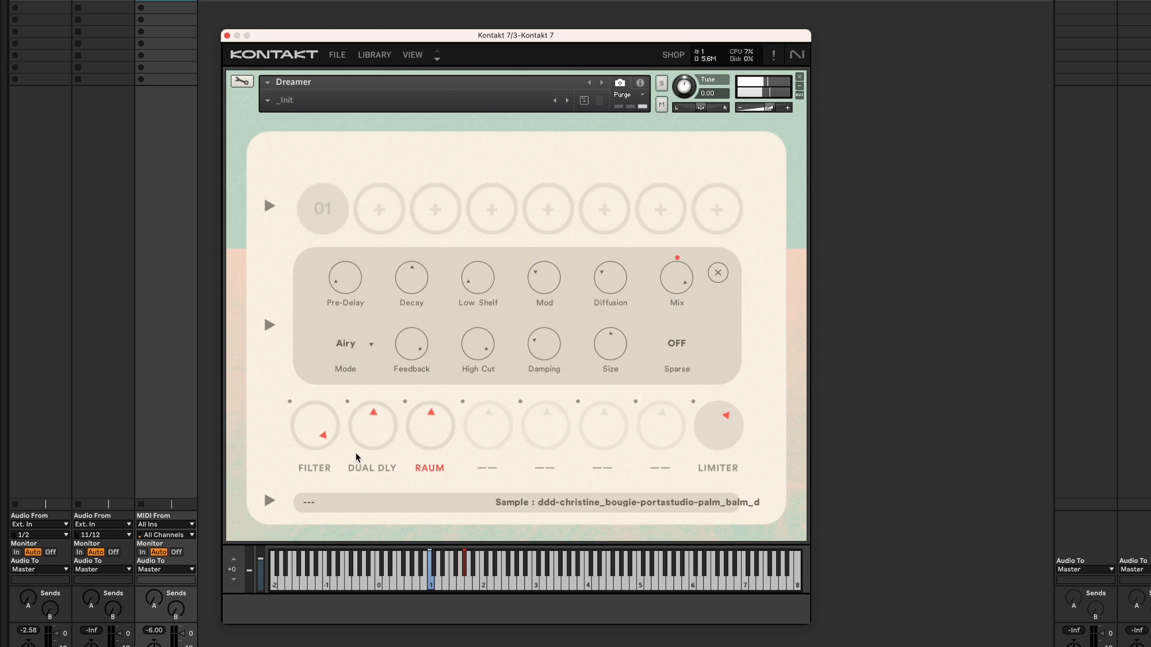
- Switch the layer area to the full waveform view and reveal the global options row, opening the MIDI setting
{"action": "left_click", "coordinate": [268, 325]}
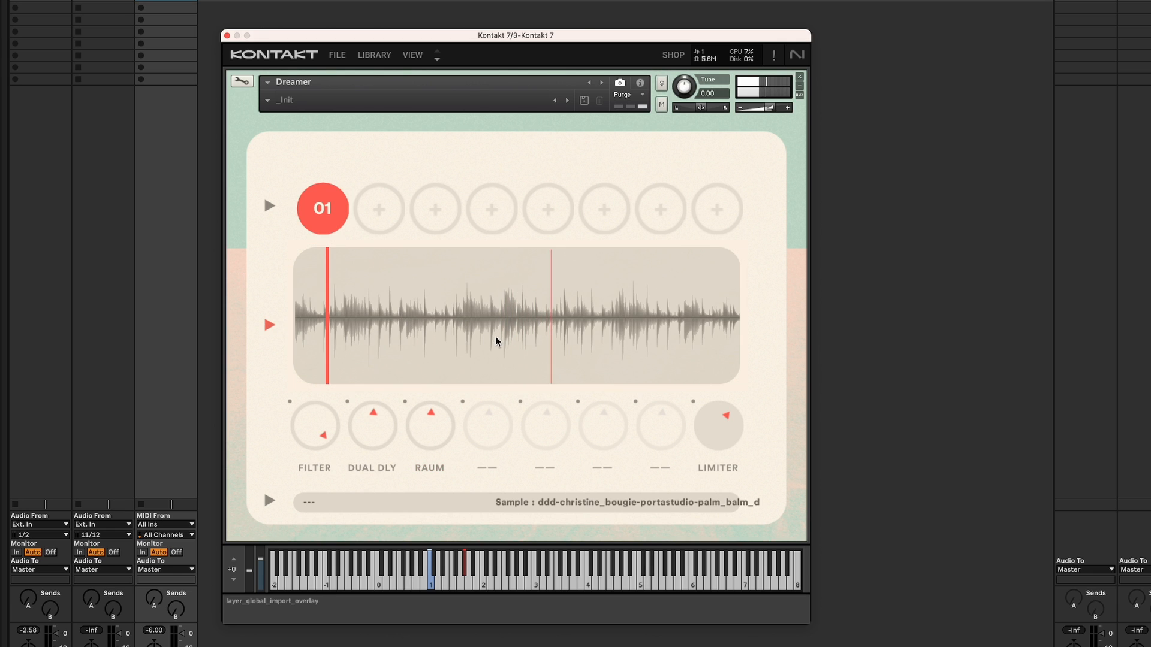
{"action": "left_click", "coordinate": [268, 501]}
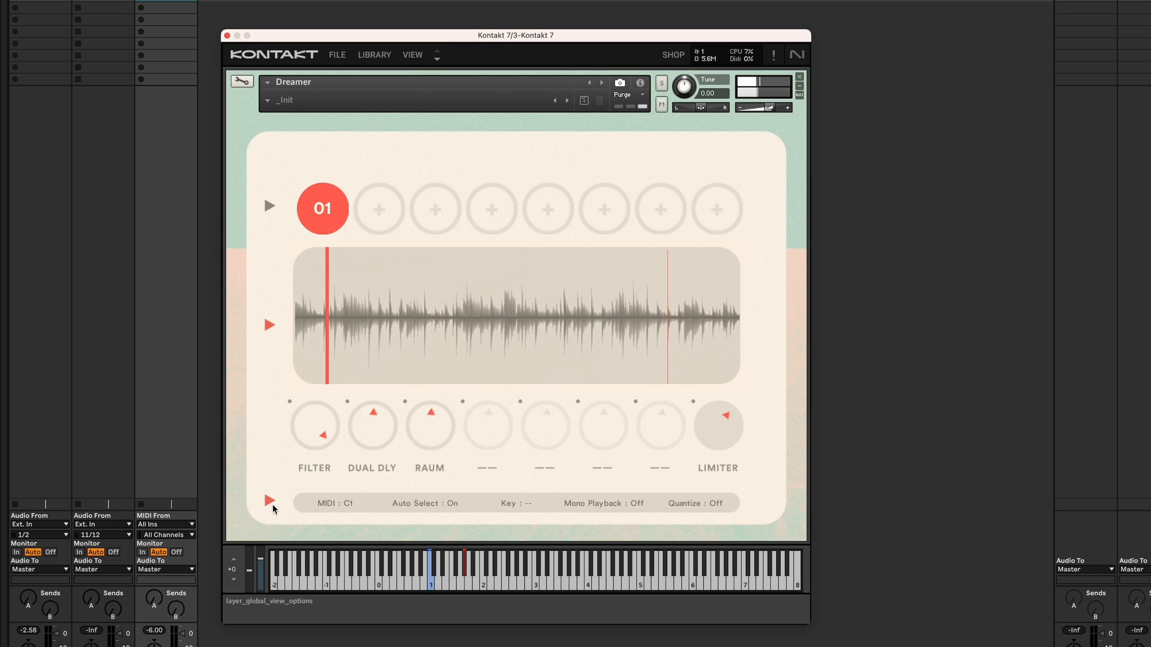
{"action": "left_click", "coordinate": [344, 503]}
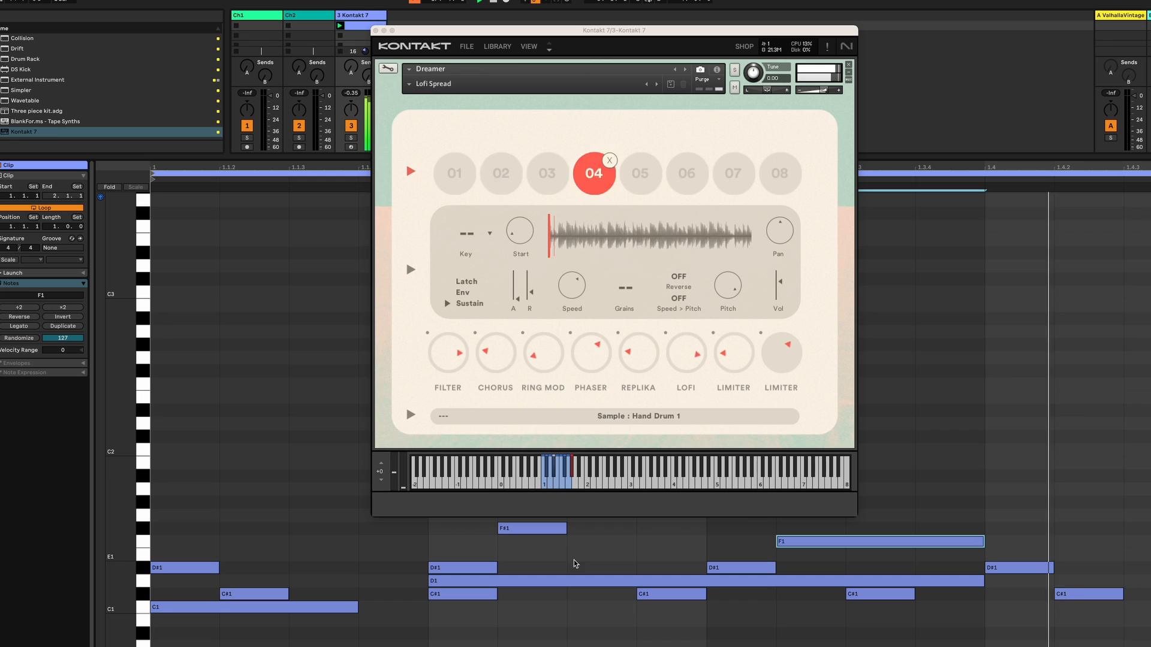
- Show the global options, turn Auto Select off, and select layers 01 and 04 manually
{"action": "left_click", "coordinate": [411, 415]}
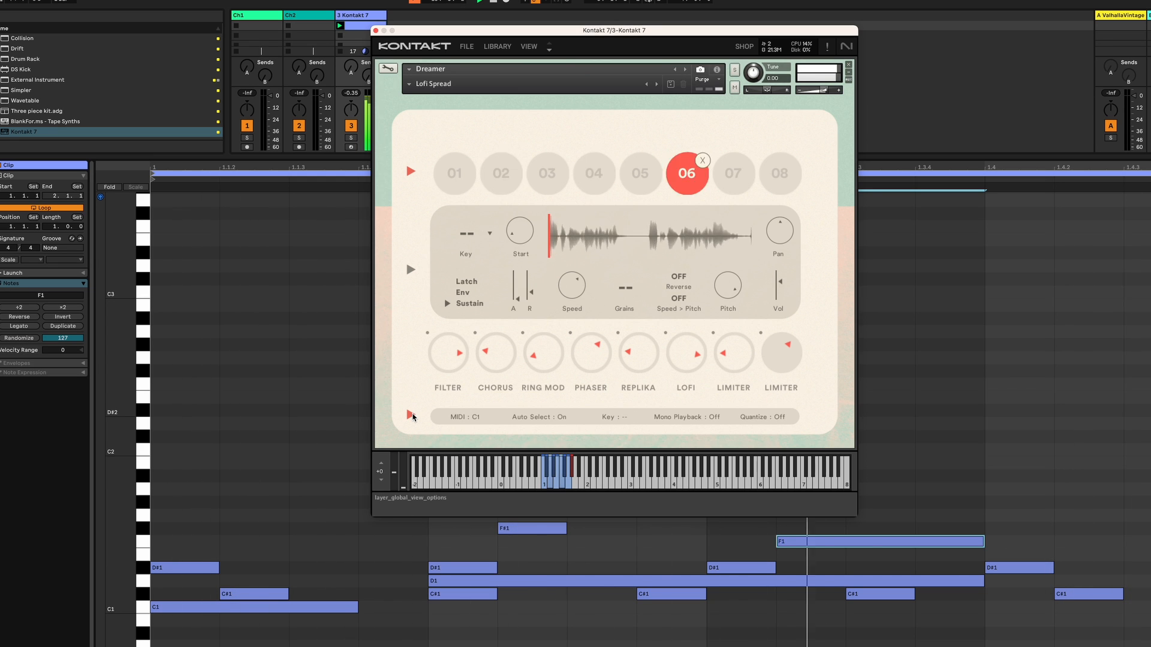
{"action": "left_click", "coordinate": [561, 417]}
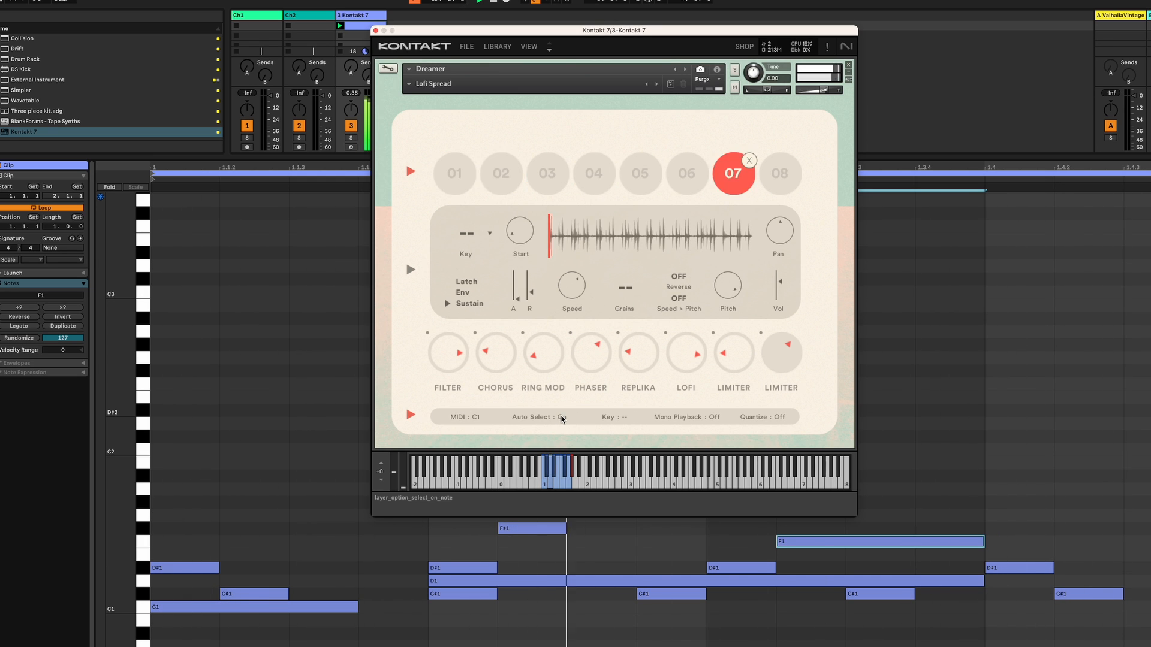
{"action": "left_click", "coordinate": [460, 173]}
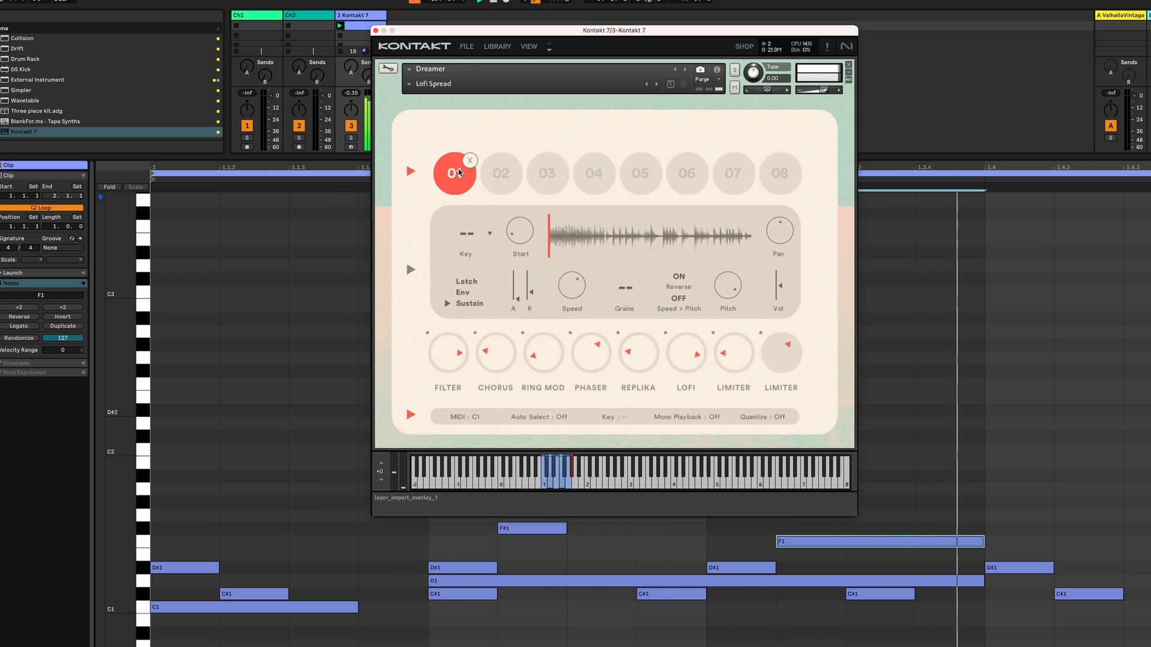
{"action": "left_click", "coordinate": [591, 174]}
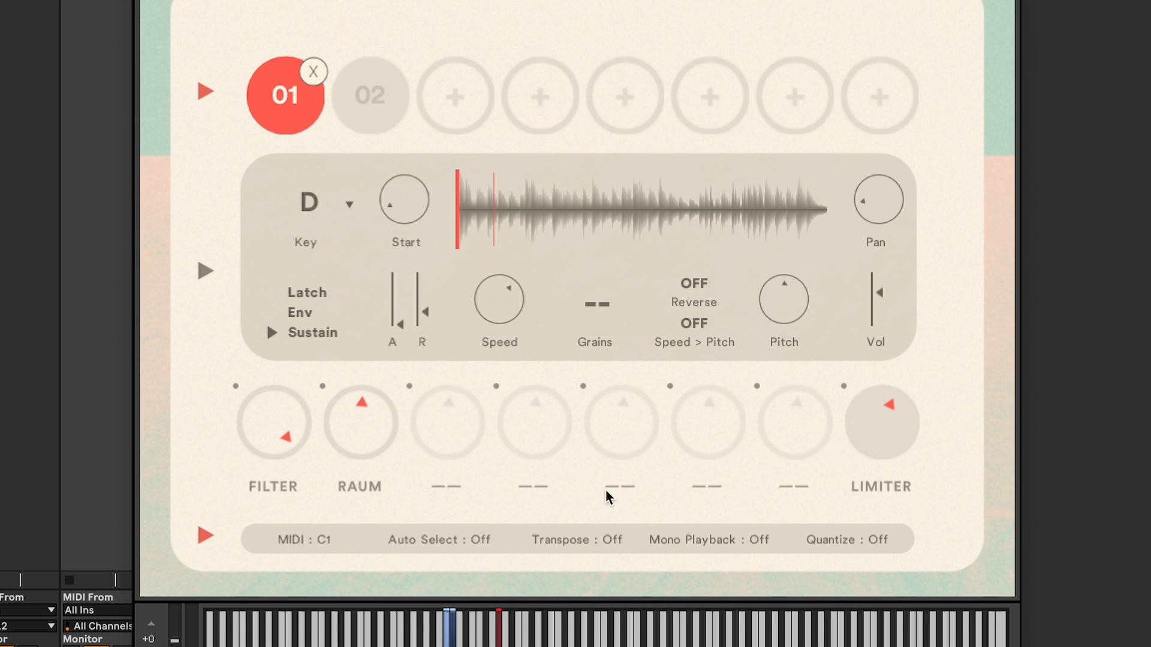
- Set the global Transpose option to C
{"action": "left_click", "coordinate": [611, 539]}
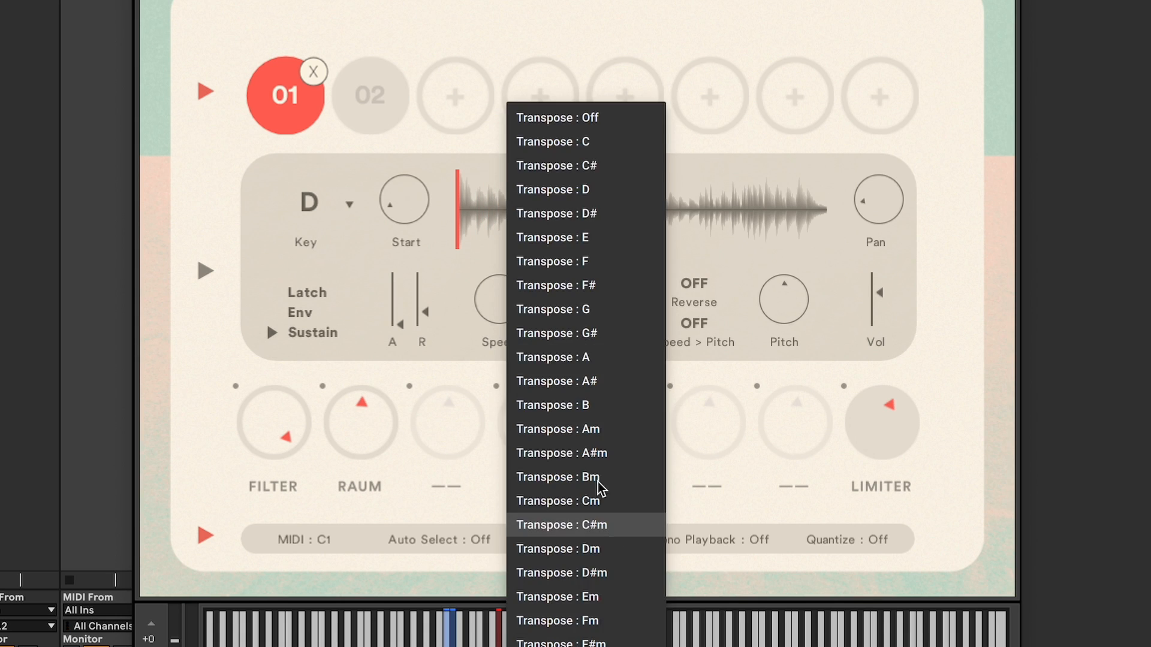
{"action": "left_click", "coordinate": [589, 142]}
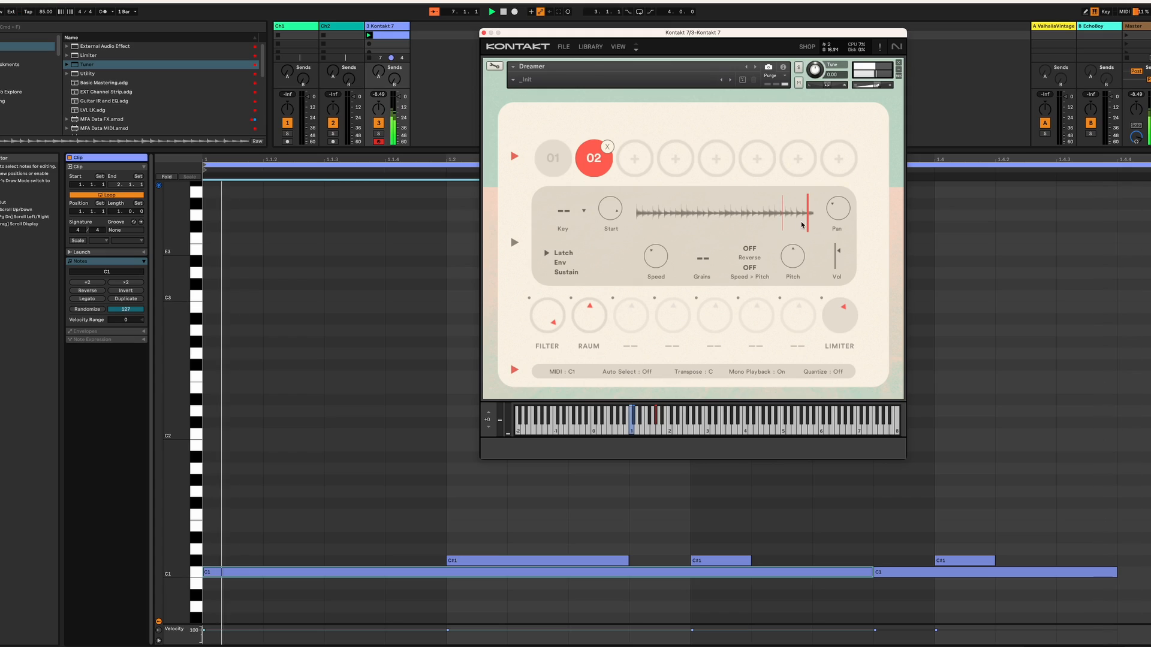
- Select layers 01 and 02 and scrub through their waveforms to audition start positions
{"action": "mouse_move", "coordinate": [802, 225]}
{"action": "left_mouse_down"}
{"action": "mouse_move", "coordinate": [654, 231]}
{"action": "mouse_move", "coordinate": [673, 229]}
{"action": "left_mouse_up"}
{"action": "left_click", "coordinate": [554, 161]}
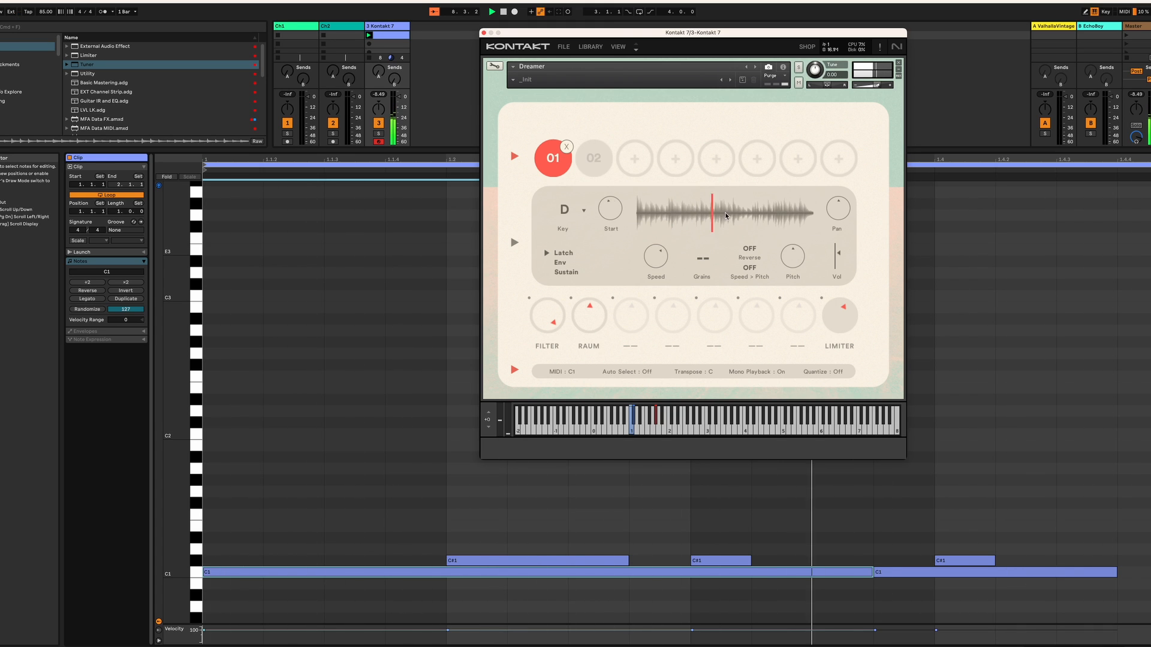
{"action": "left_click", "coordinate": [596, 160]}
{"action": "left_click_drag", "start_coordinate": [674, 229], "coordinate": [762, 225]}
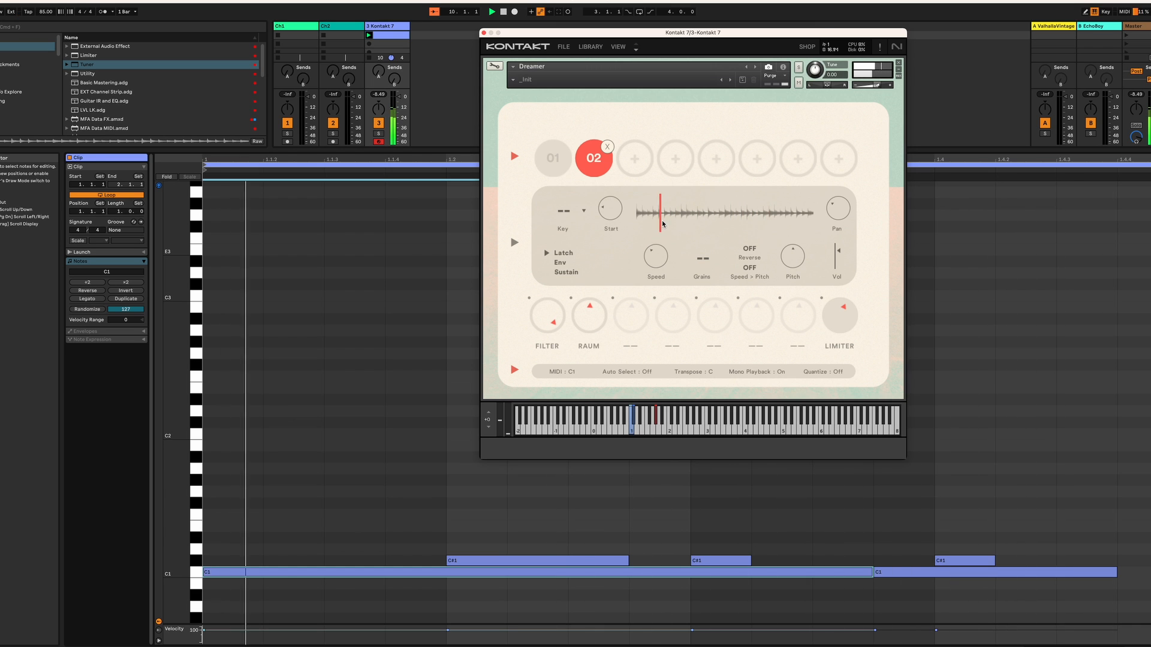